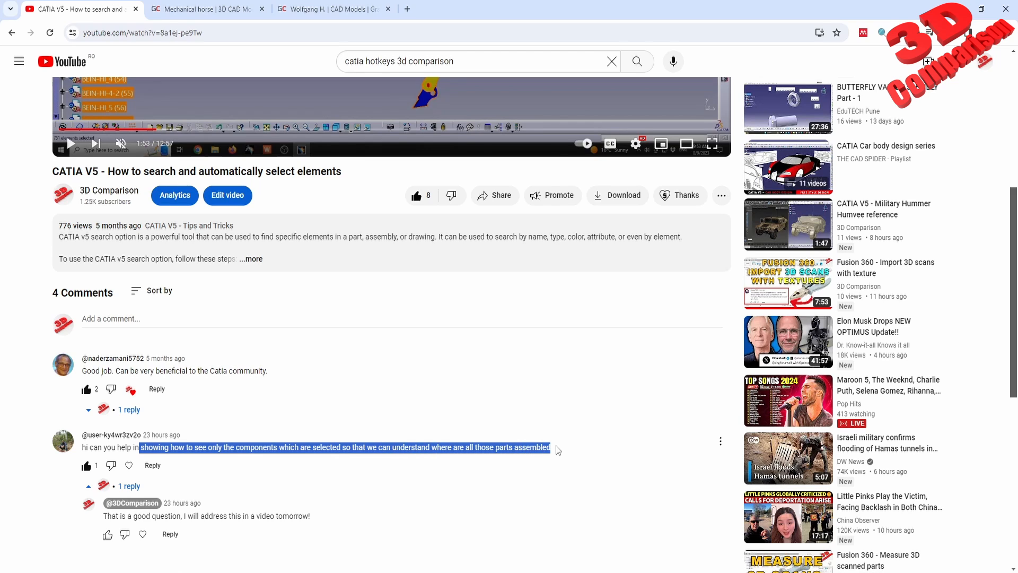
# Step: Review the viewer's comment and the video it concerns, and open the GrabCAD page of the Mechanical horse model and its author's profile
pyautogui.scroll(3, 498, 465)
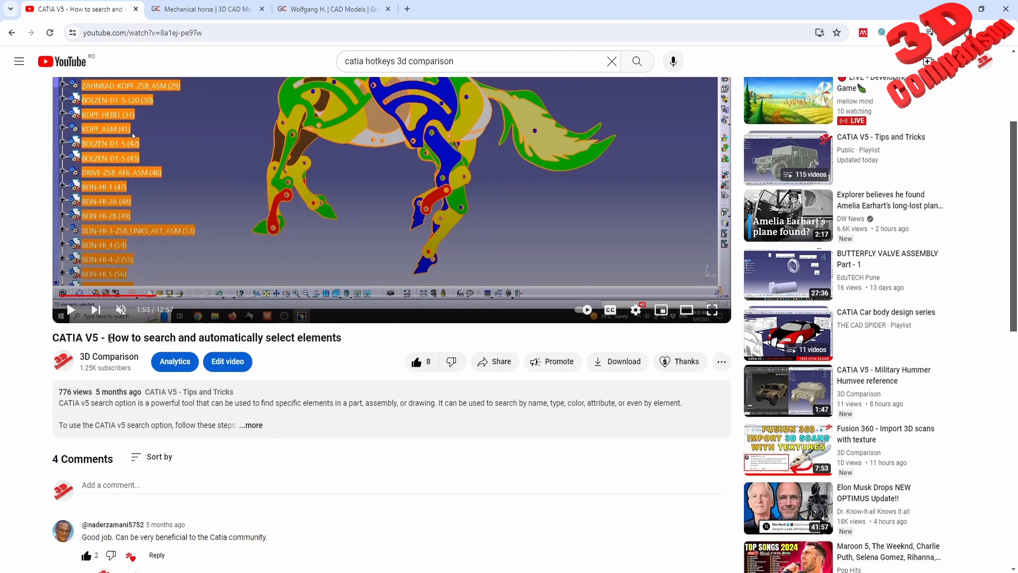
pyautogui.scroll(3, 341, 335)
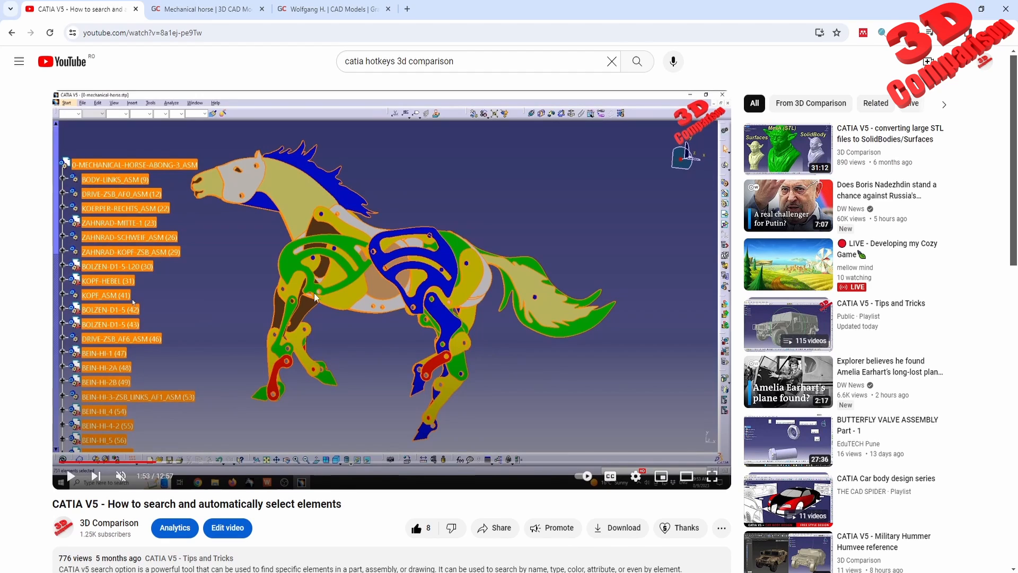
pyautogui.click(223, 12)
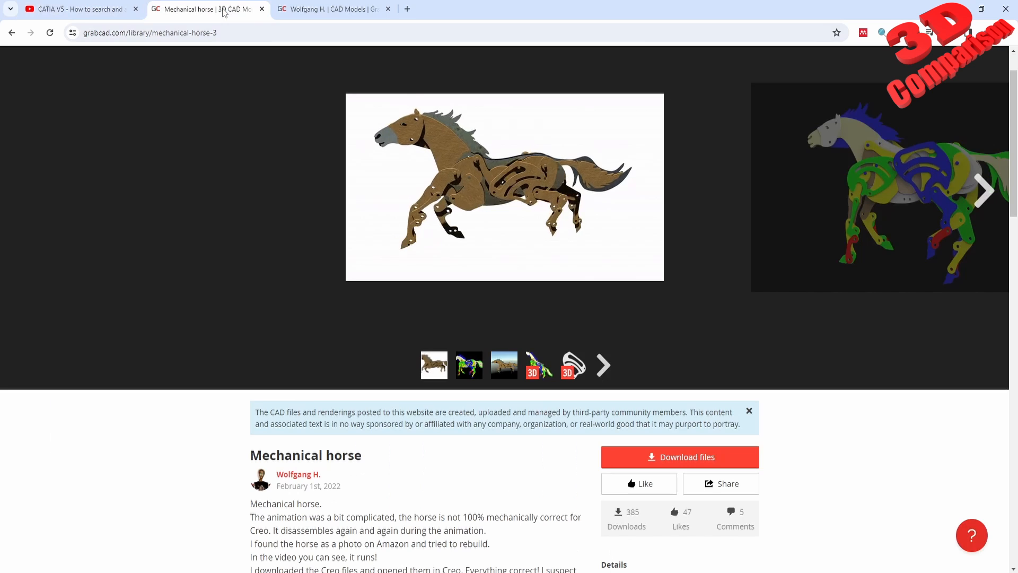
pyautogui.click(299, 474)
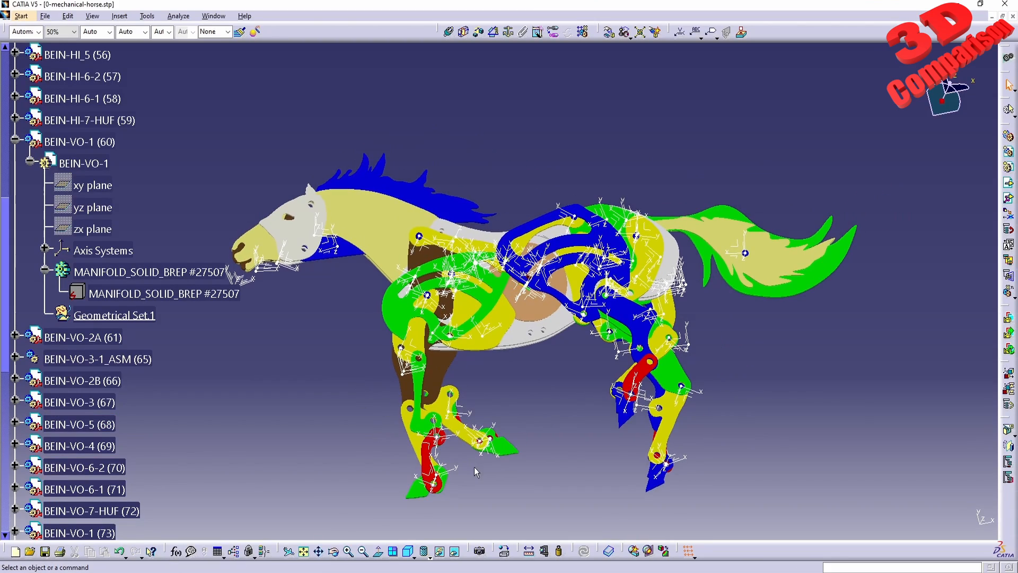
# Step: In CATIA V5, set up a search for elements of type Axis System with the name filter cleared
pyautogui.moveTo(474, 466); pyautogui.dragTo(558, 429, button='middle')
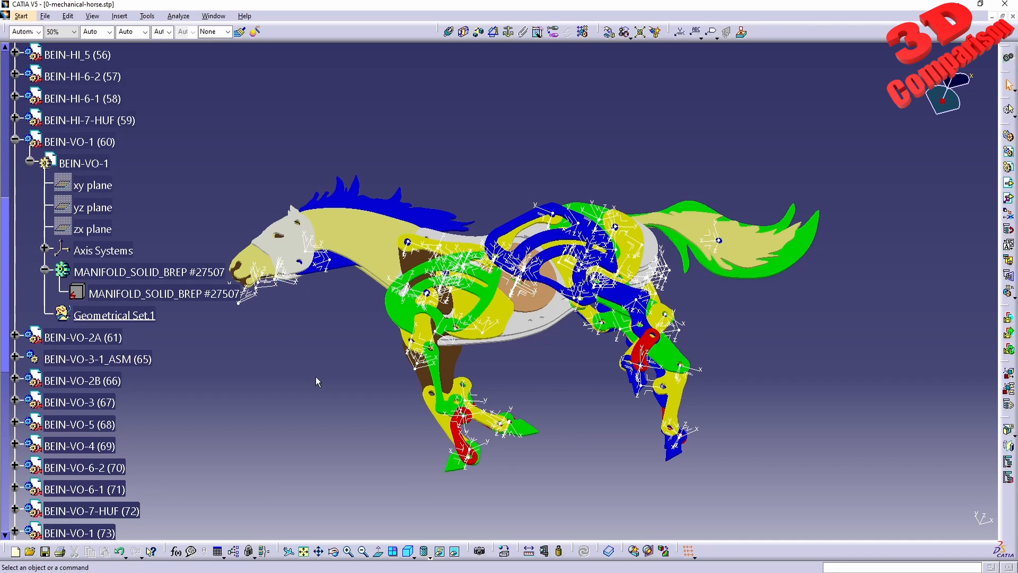
pyautogui.hotkey('ctrl', 'f')
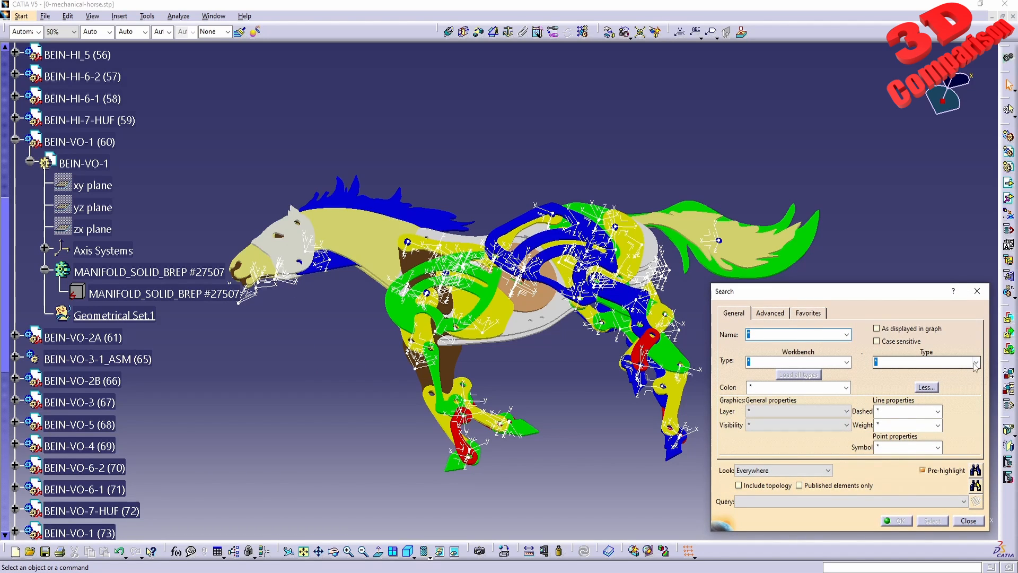
pyautogui.write('a')
pyautogui.press('BackSpace')
pyautogui.press('BackSpace')
pyautogui.press('BackSpace')
pyautogui.press('BackSpace')
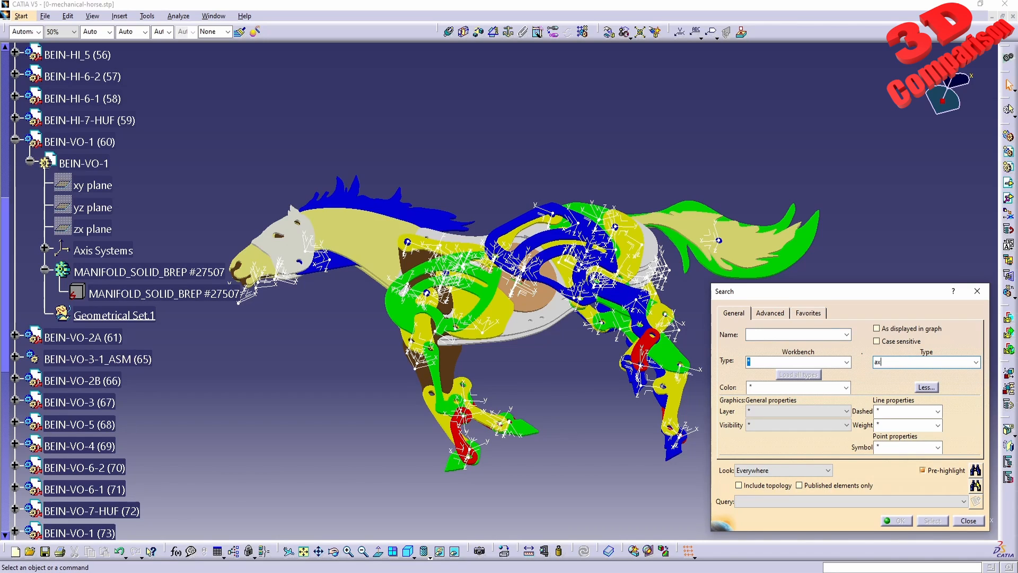
pyautogui.click(976, 363)
pyautogui.write('axis y')
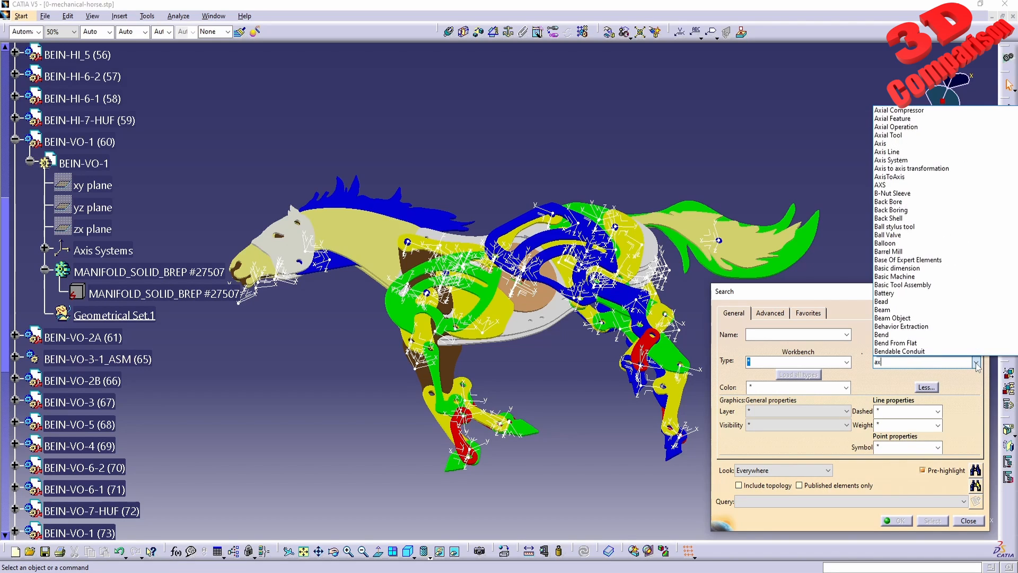
pyautogui.write('s sy')
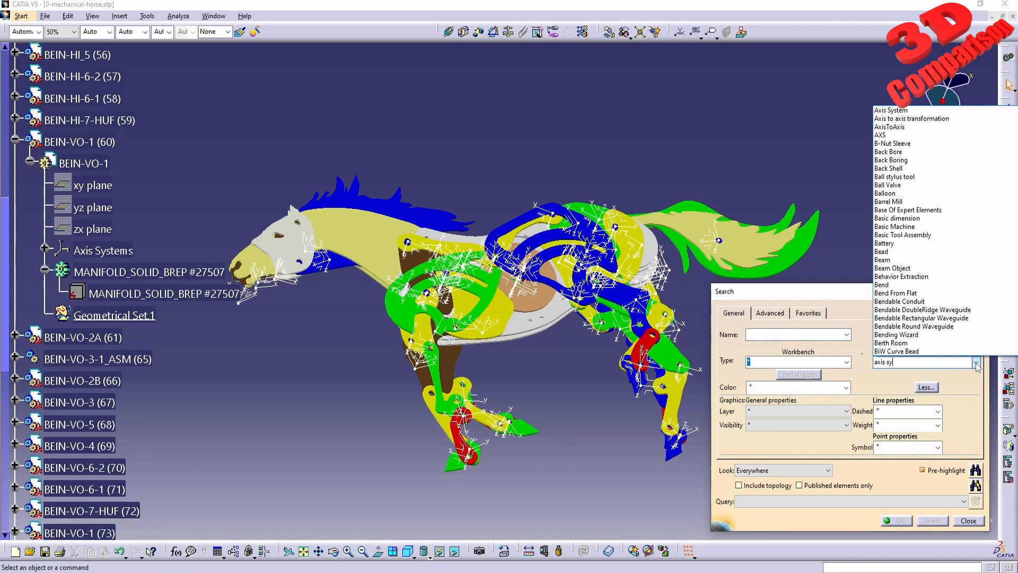
pyautogui.click(896, 111)
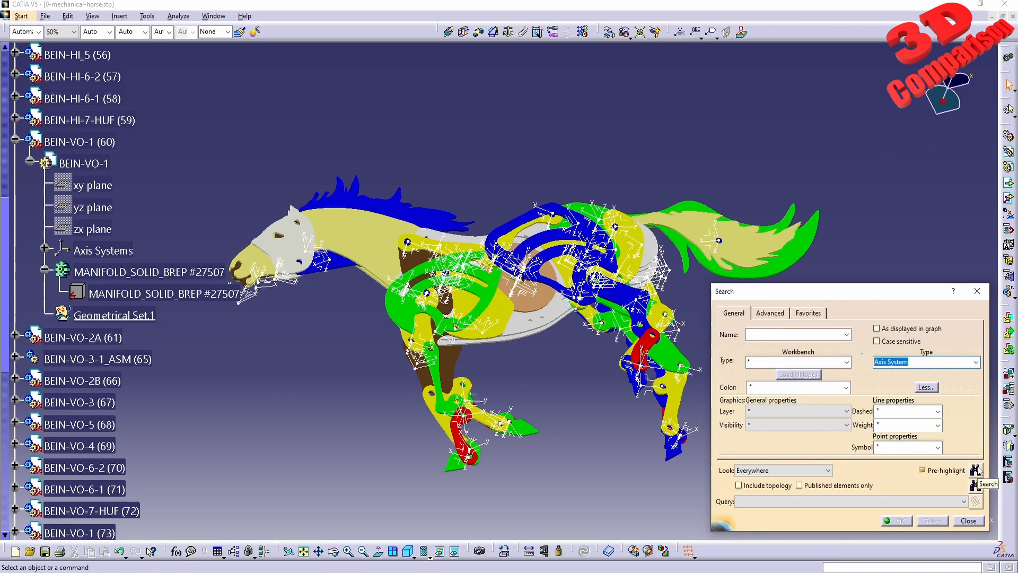
# Step: Run the search with the scope Everywhere and select all the axis systems it finds
pyautogui.click(778, 471)
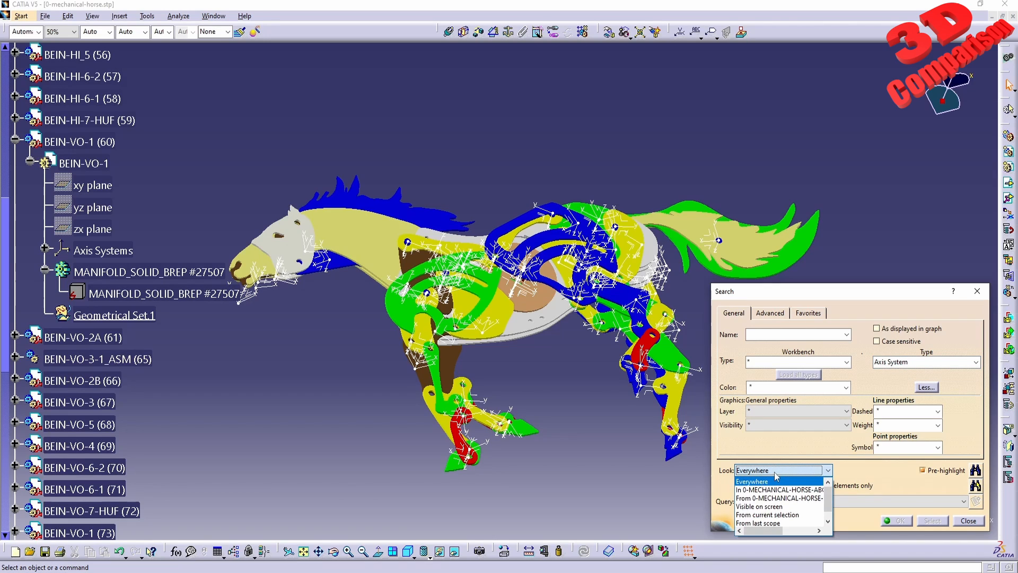
pyautogui.click(776, 473)
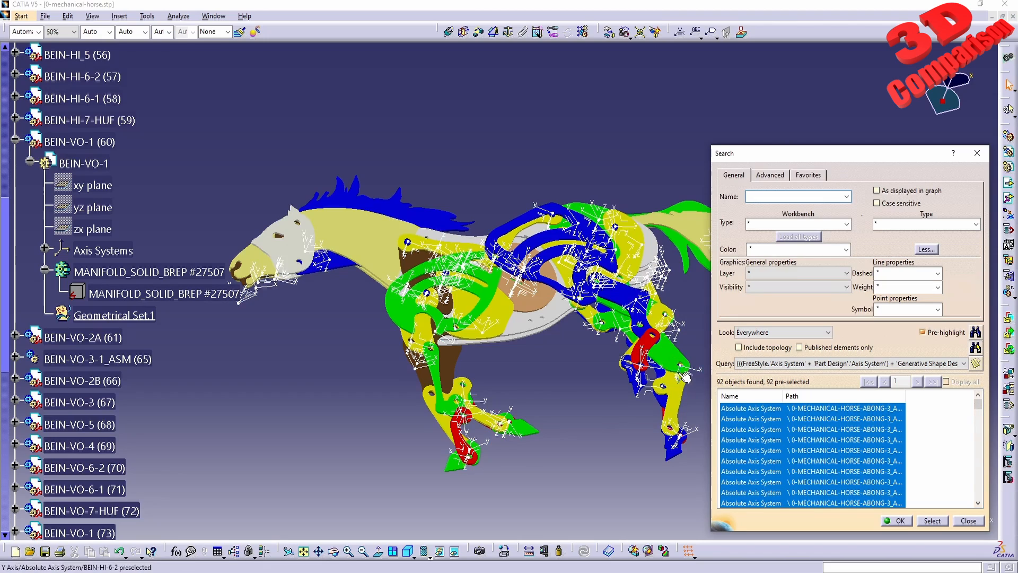
pyautogui.click(932, 520)
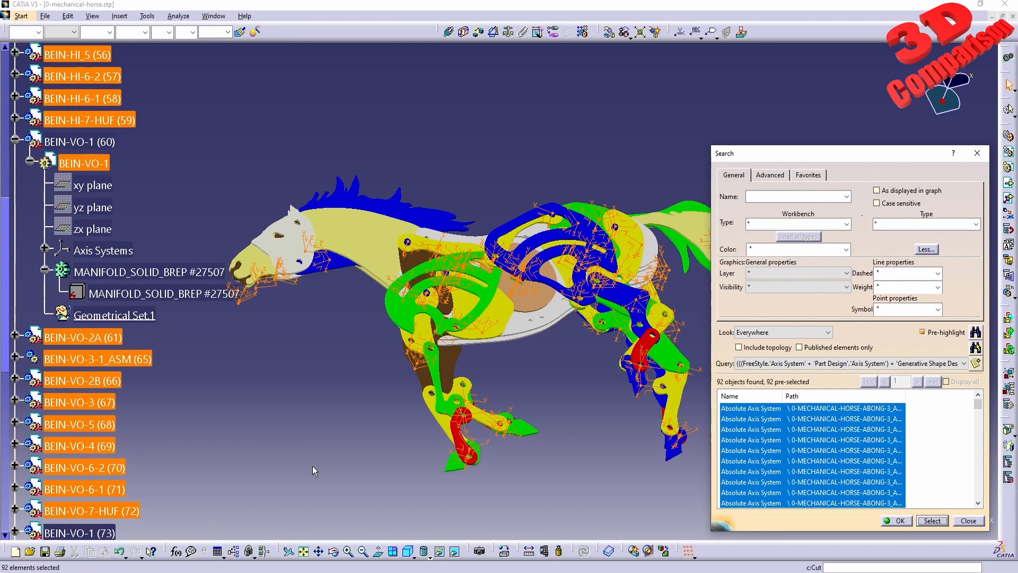
# Step: Hide the selected axis systems and close the search
pyautogui.rightClick(294, 282)
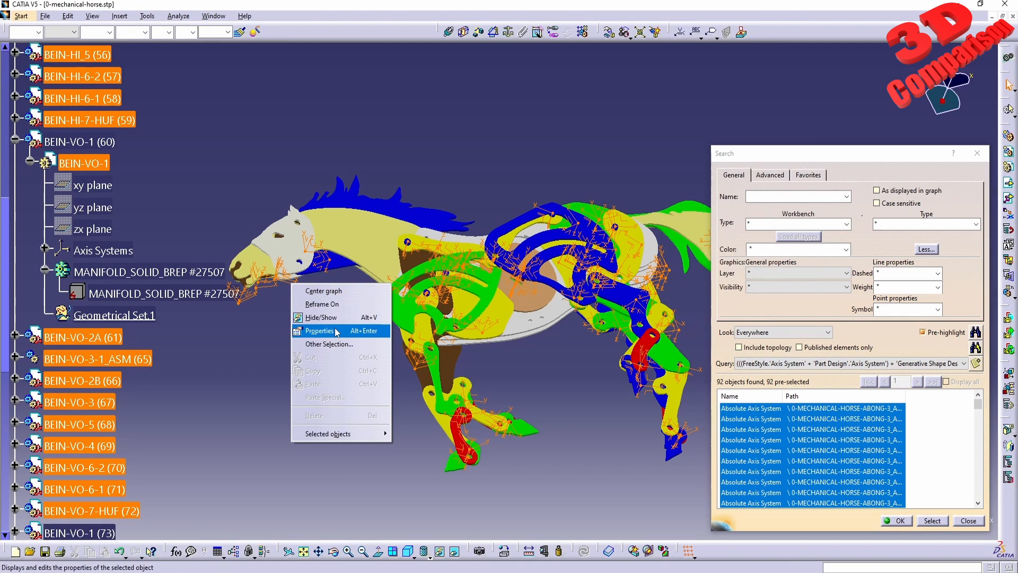
pyautogui.click(313, 318)
pyautogui.click(900, 520)
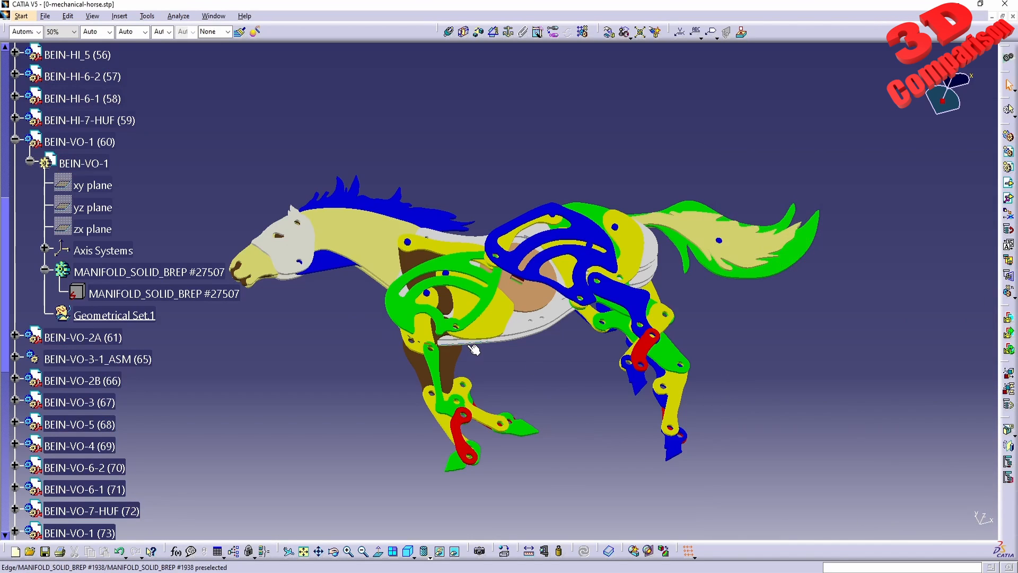
pyautogui.moveTo(473, 349); pyautogui.dragTo(489, 310, button='middle')
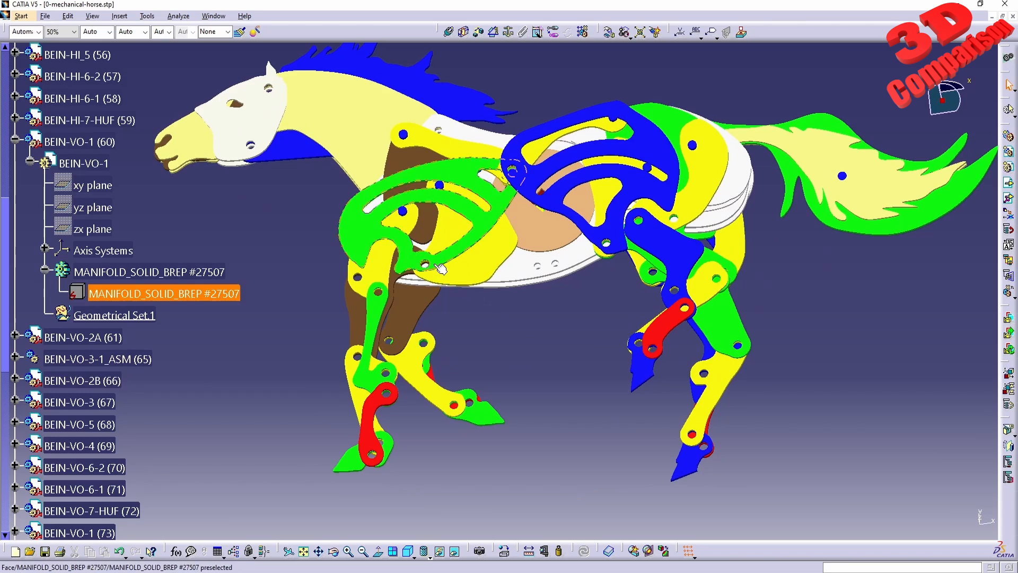
pyautogui.click(412, 262)
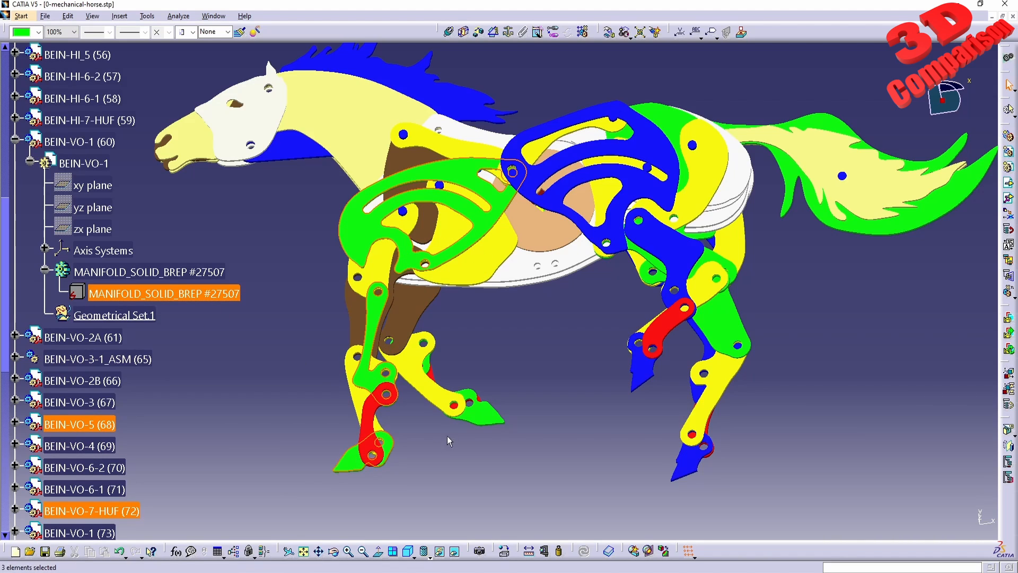
pyautogui.keyDown('ctrl'); pyautogui.click(473, 417); pyautogui.keyUp('ctrl')
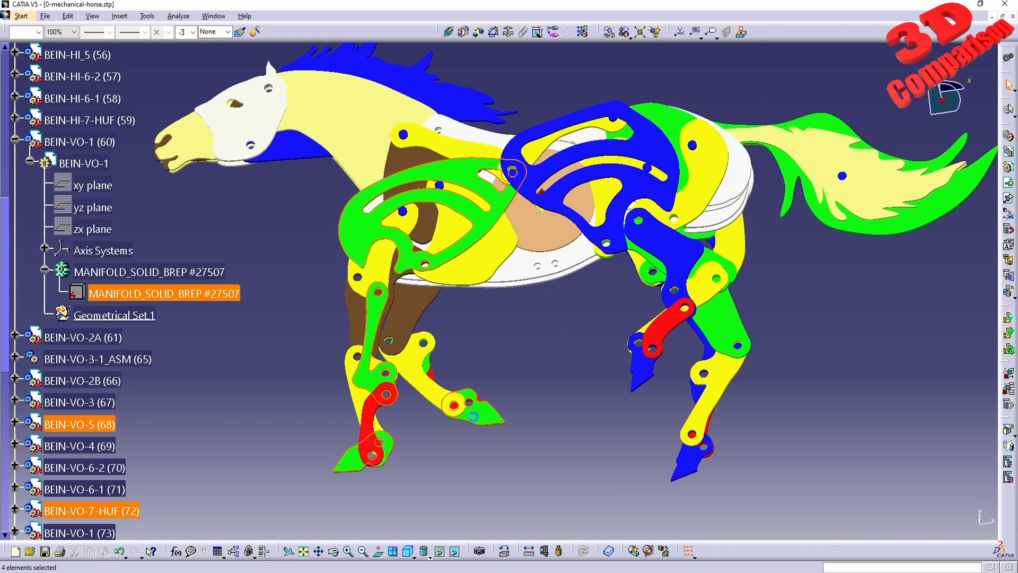
pyautogui.keyDown('ctrl'); pyautogui.click(433, 370); pyautogui.keyUp('ctrl')
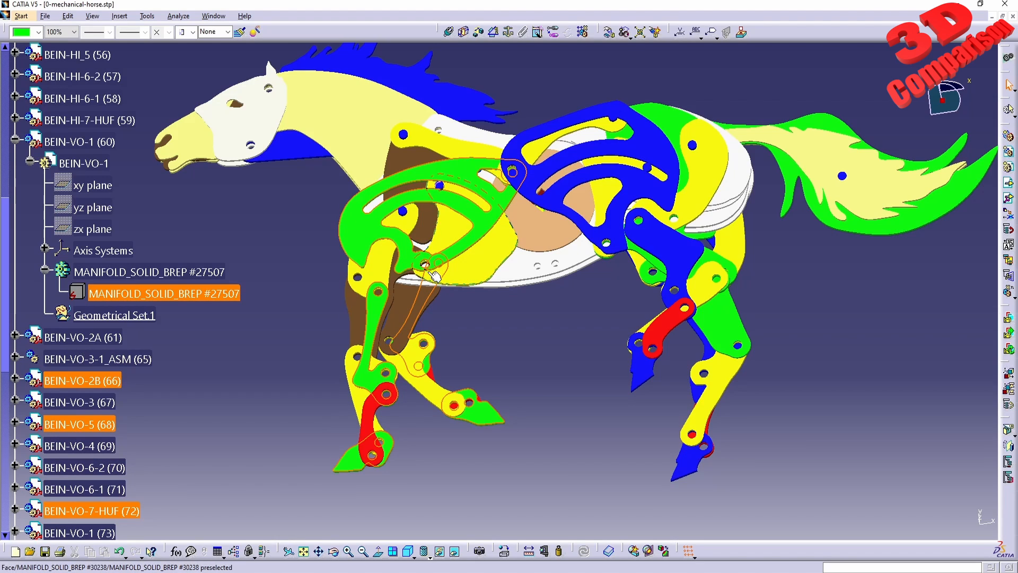
pyautogui.rightClick(88, 427)
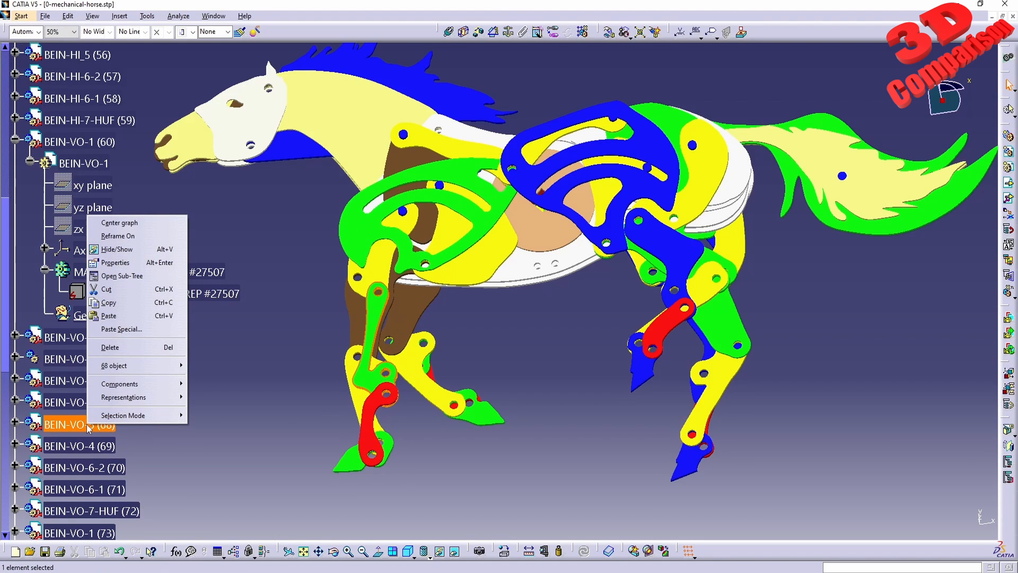
pyautogui.click(159, 250)
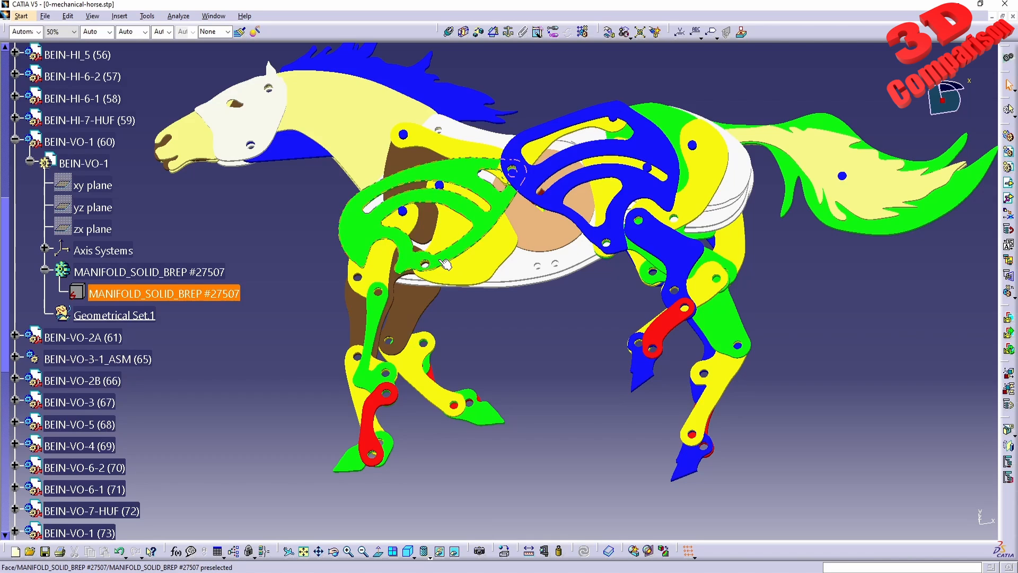
# Step: Select all the green front-leg parts, from the slotted upper plates down to the hooves, and hide them together
pyautogui.click(383, 344)
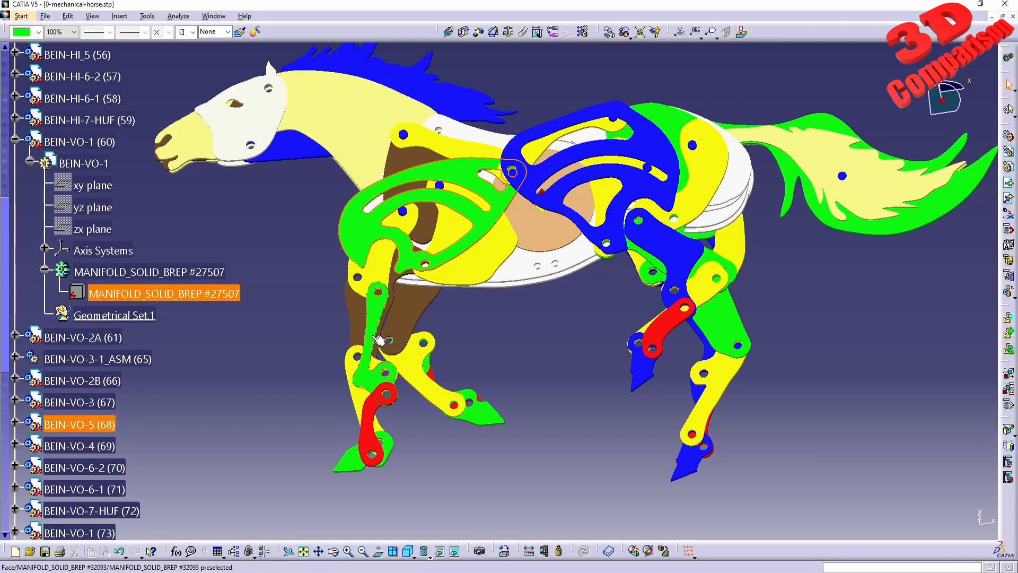
pyautogui.keyDown('ctrl'); pyautogui.click(498, 425); pyautogui.keyUp('ctrl')
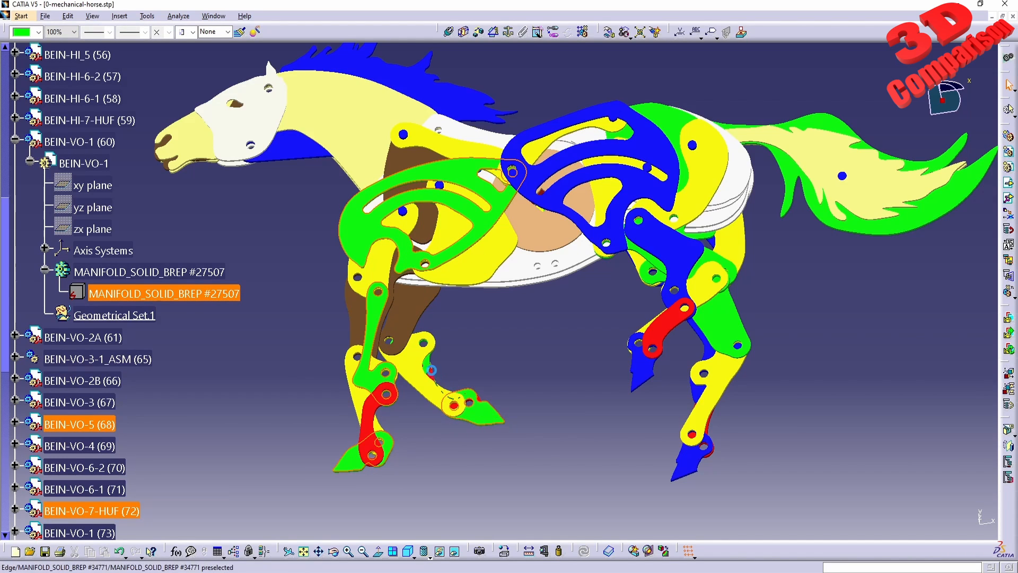
pyautogui.hotkey('ctrl', 'h')
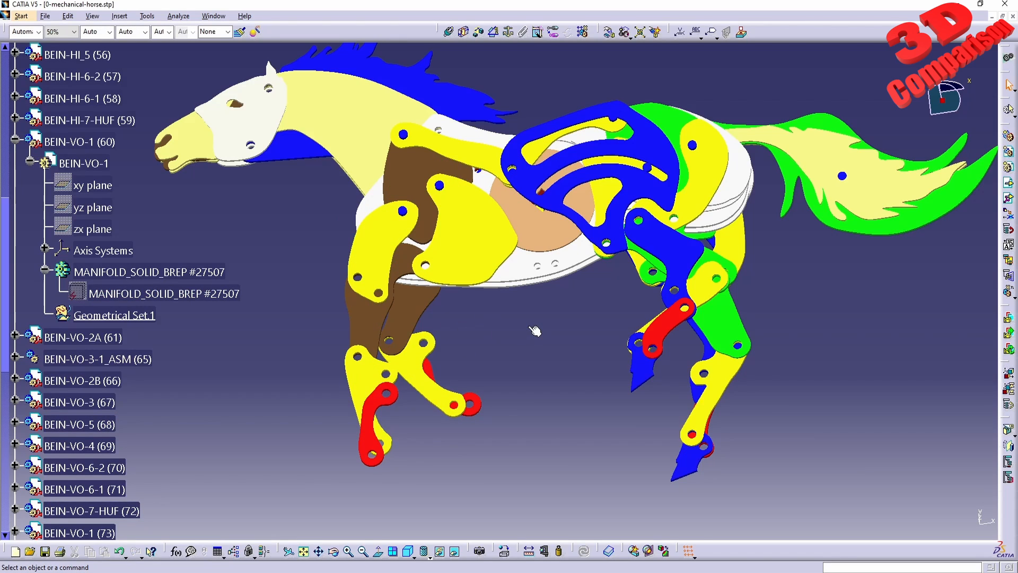
# Step: Swap to the hidden space to inspect the hidden leg parts and axis systems, and return to the visible space
pyautogui.moveTo(524, 317); pyautogui.dragTo(533, 326, button='middle')
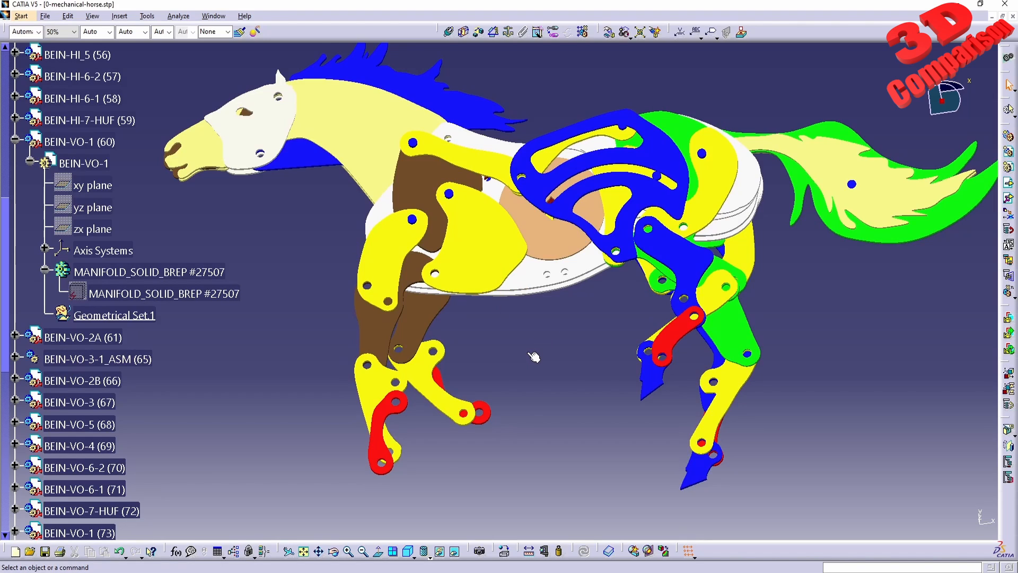
pyautogui.click(455, 552)
pyautogui.moveTo(550, 361); pyautogui.dragTo(545, 326, button='middle')
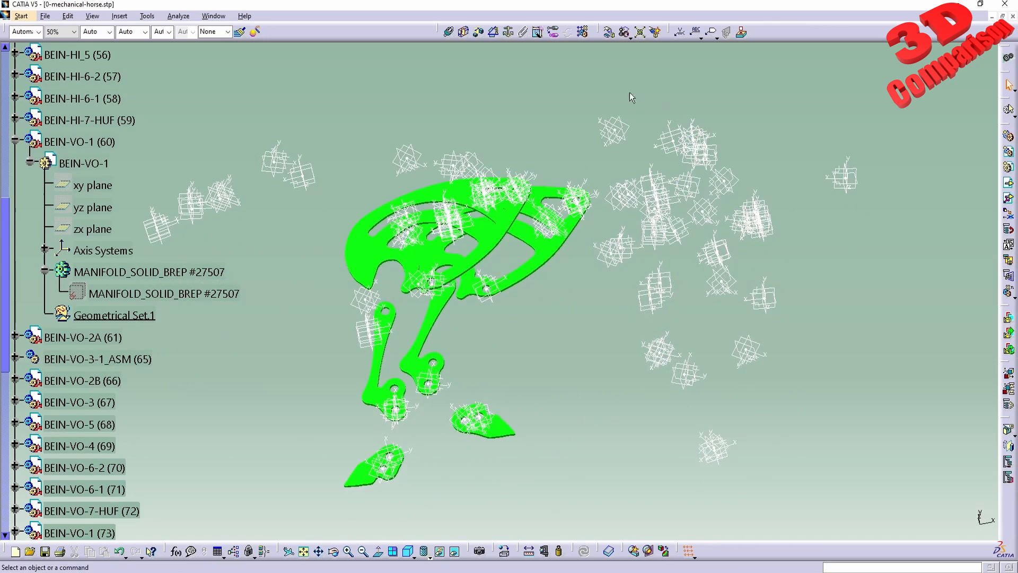
pyautogui.moveTo(604, 88); pyautogui.dragTo(889, 414)
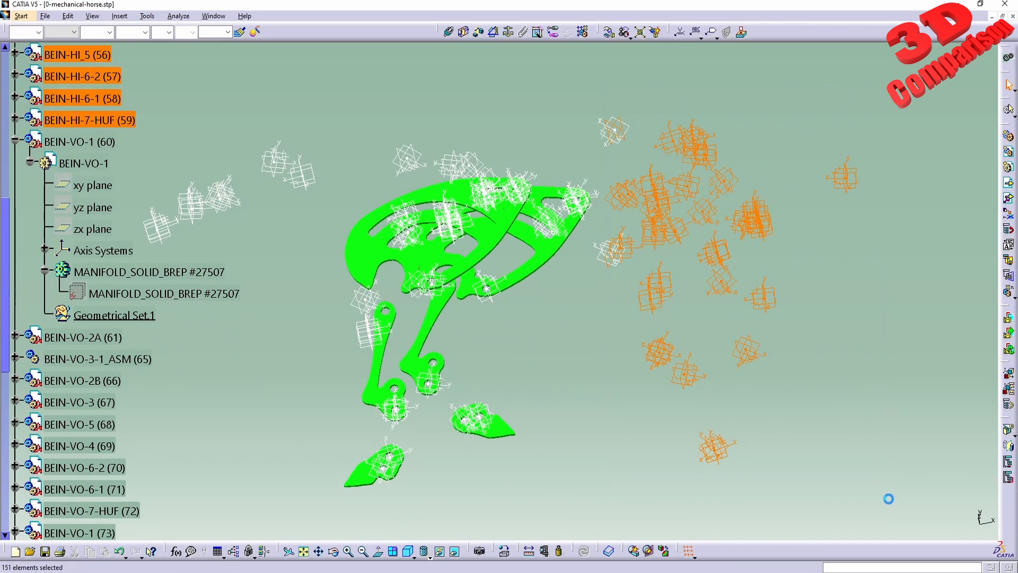
pyautogui.click(842, 391)
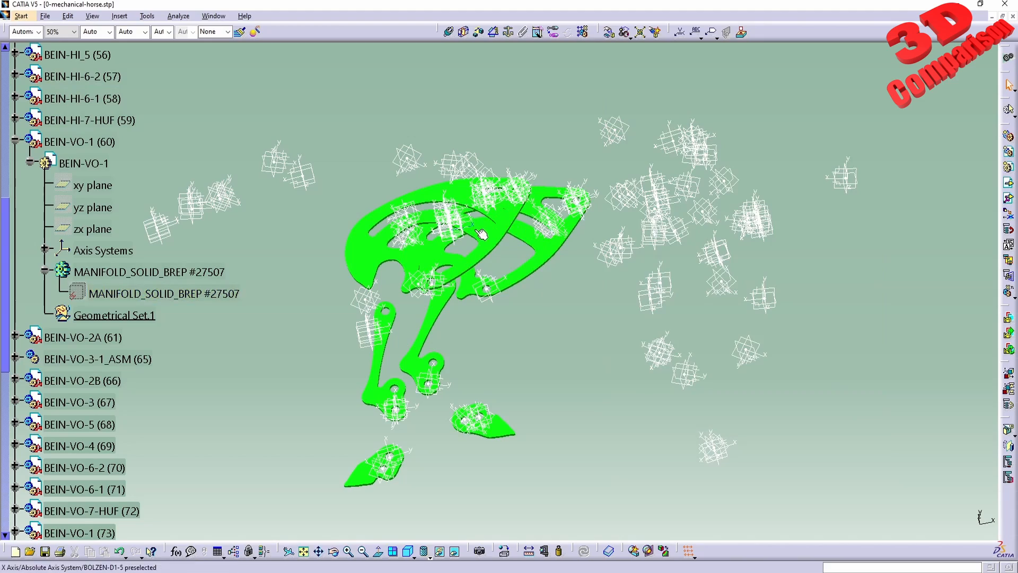
pyautogui.moveTo(488, 252); pyautogui.dragTo(566, 335, button='middle')
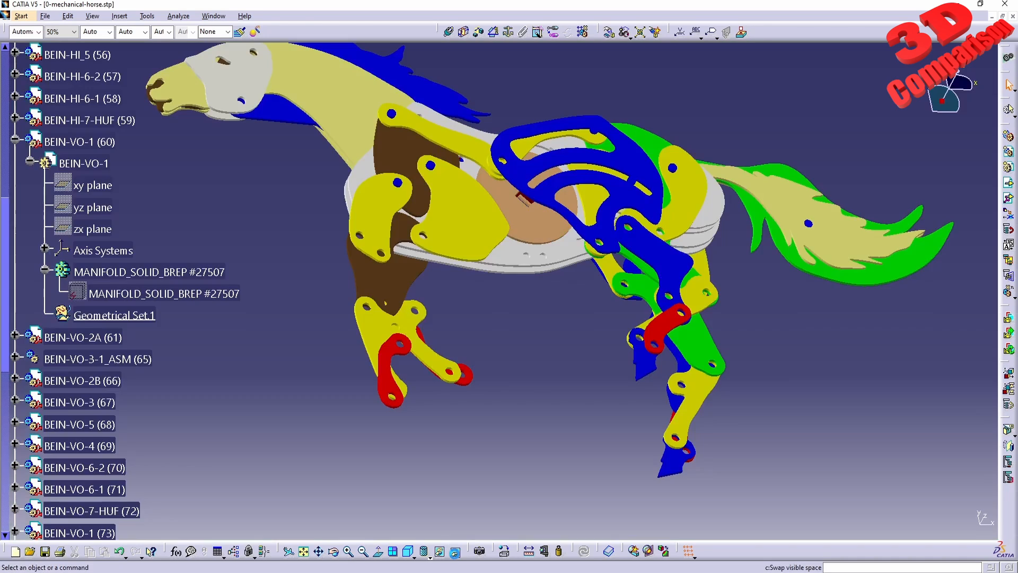
# Step: Run a Contact + Clash check between all components of the horse and preview the contact between KOERPER and BODY-AT
pyautogui.moveTo(504, 403); pyautogui.dragTo(478, 481, button='middle')
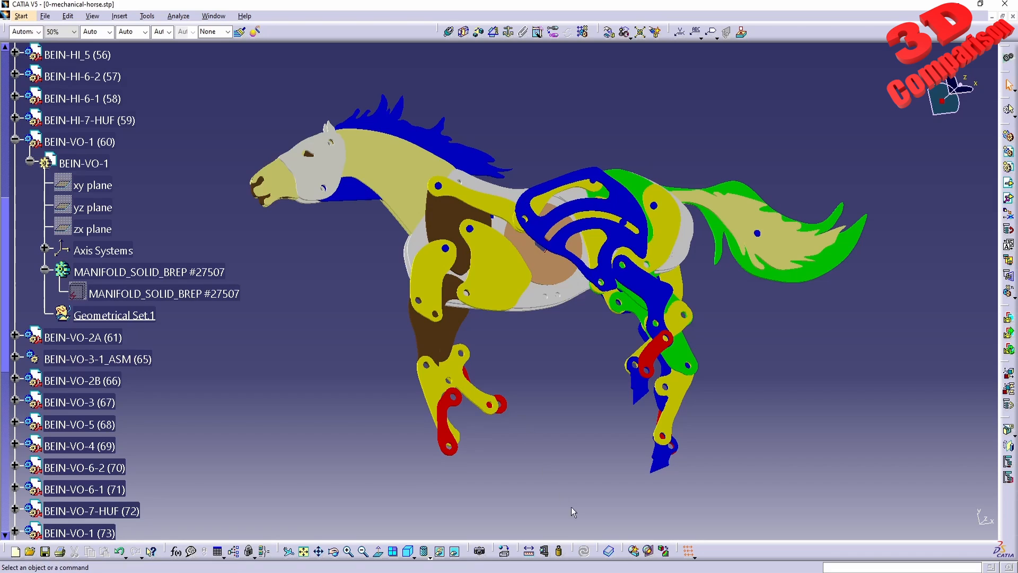
pyautogui.click(634, 553)
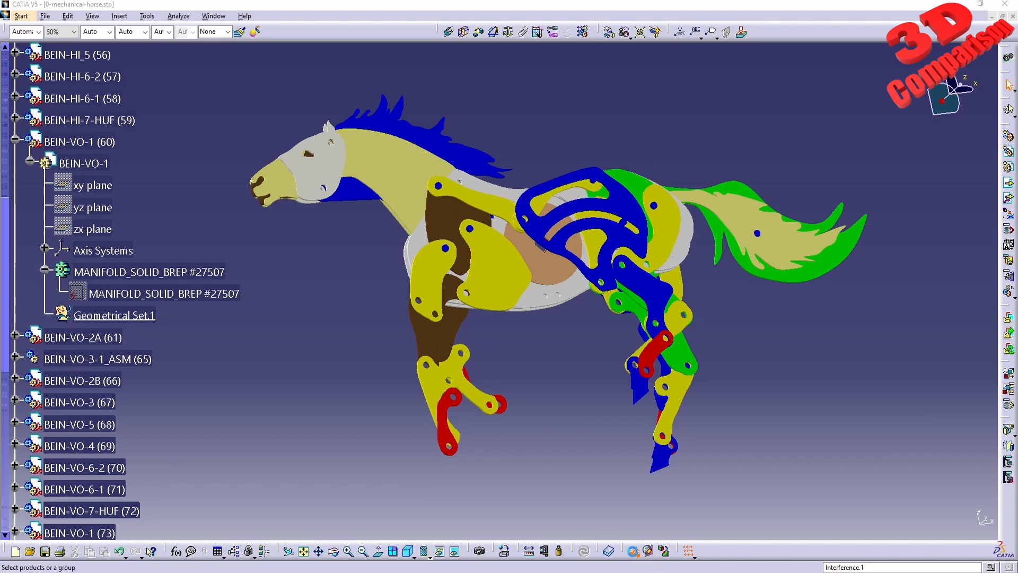
pyautogui.moveTo(769, 452); pyautogui.dragTo(753, 395)
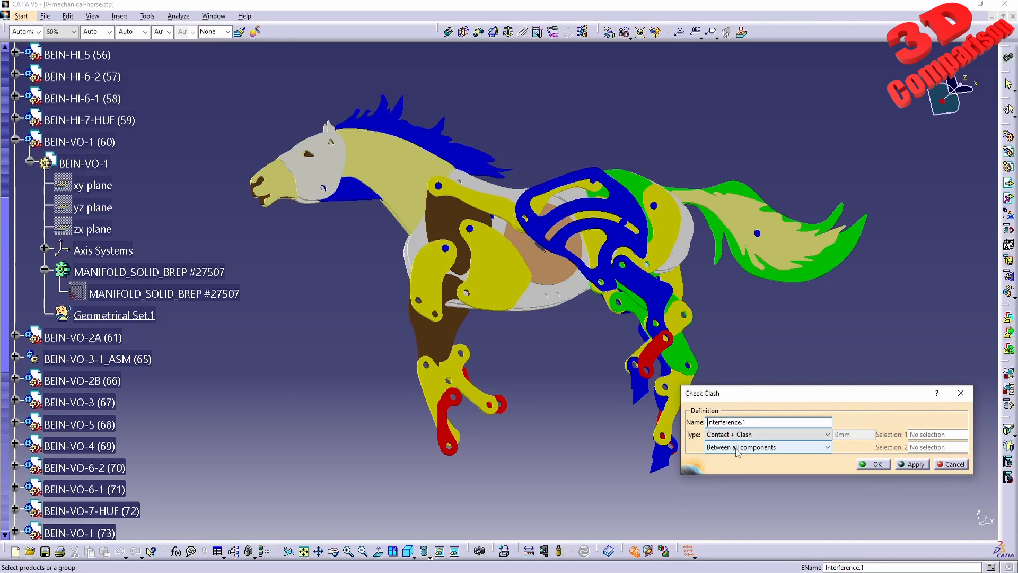
pyautogui.click(904, 465)
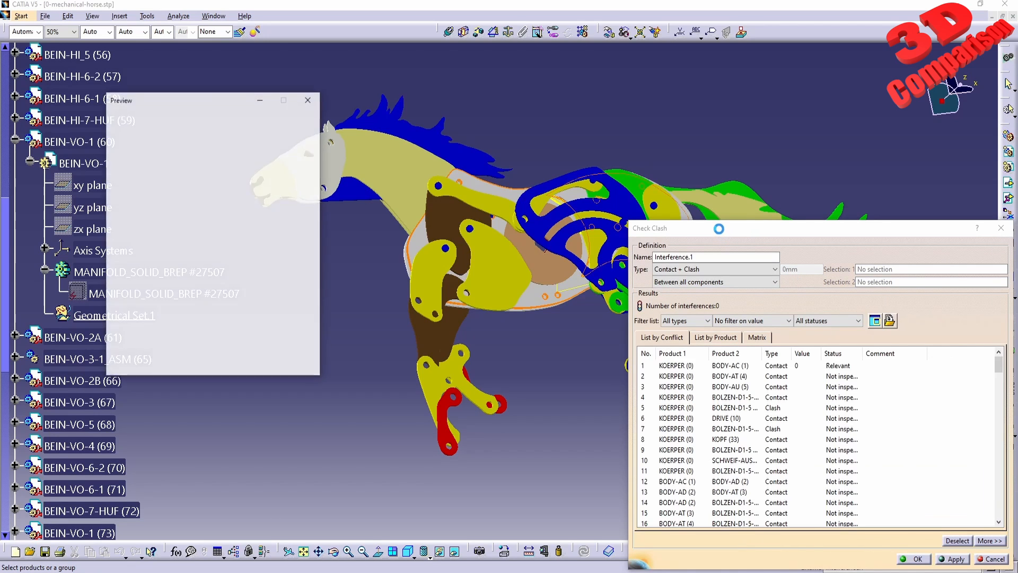
pyautogui.moveTo(719, 231); pyautogui.dragTo(645, 105)
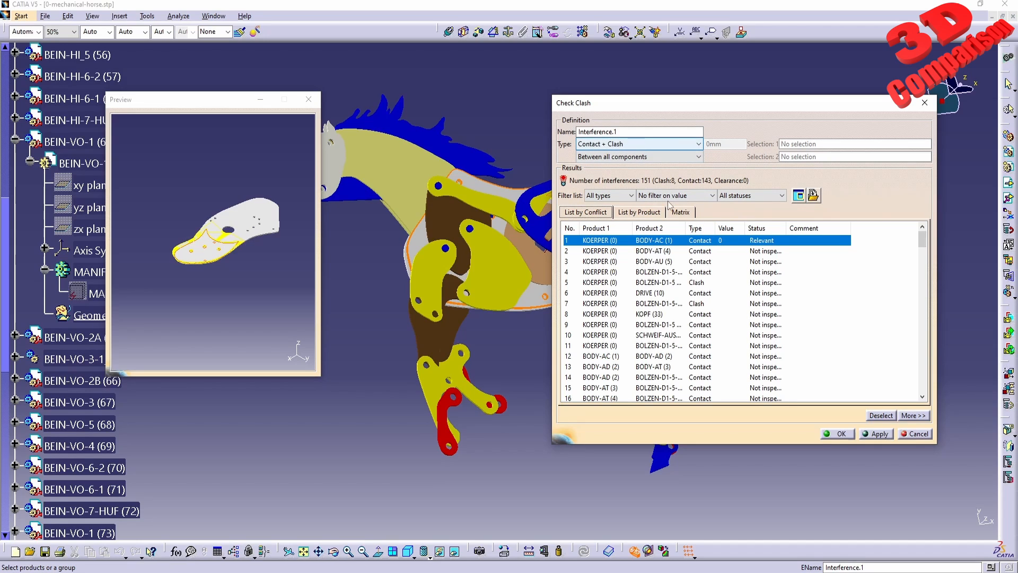
pyautogui.click(722, 253)
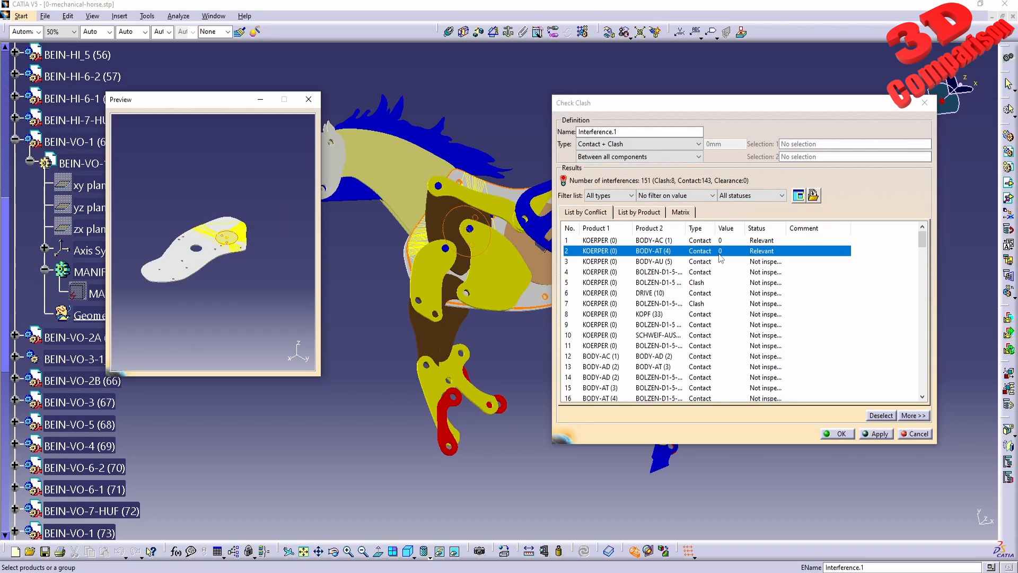
# Step: Examine the KOERPER contact in the preview, and preview clashes 5 and 7 between KOERPER and the BOLZEN-D1-5 bolts
pyautogui.moveTo(216, 254); pyautogui.dragTo(239, 223, button='middle')
pyautogui.middleClick(300, 289)
pyautogui.moveTo(202, 174); pyautogui.dragTo(248, 241, button='middle')
pyautogui.click(698, 282)
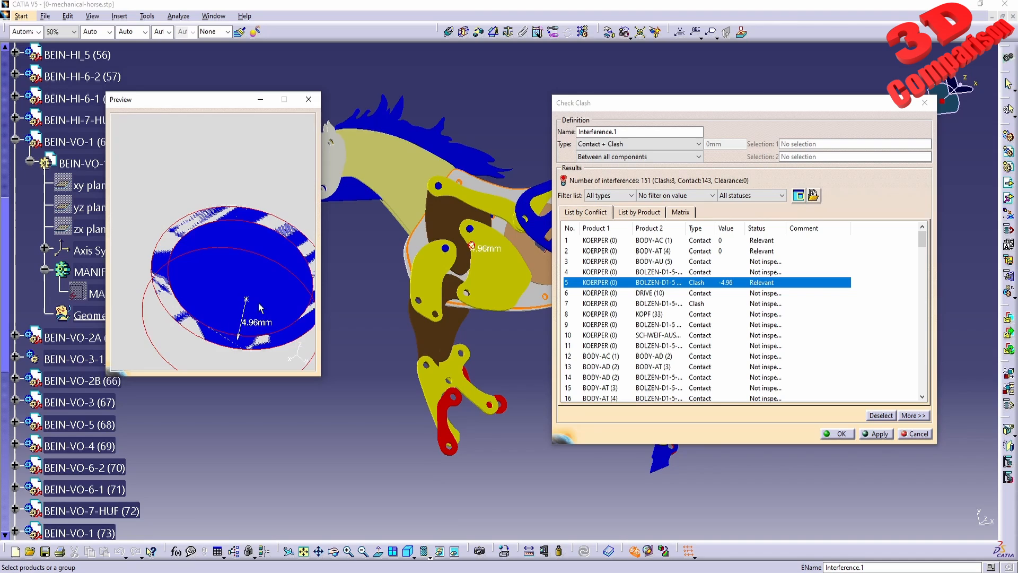
pyautogui.click(705, 303)
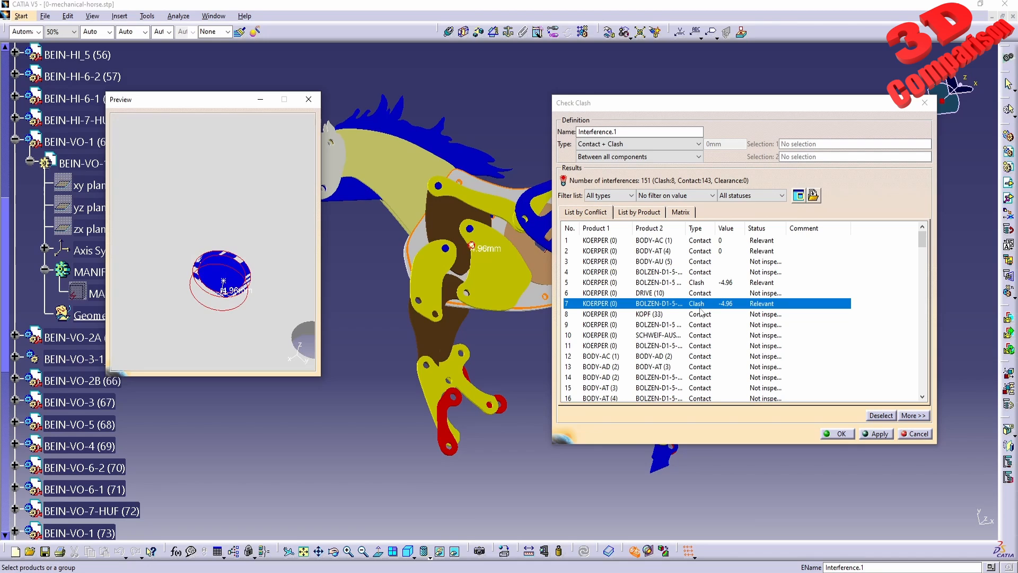
# Step: Find clashes 61 and 82 between BOLZEN-D1-5 bolts in the conflict list and inspect each in the preview
pyautogui.scroll(-19, 701, 311)
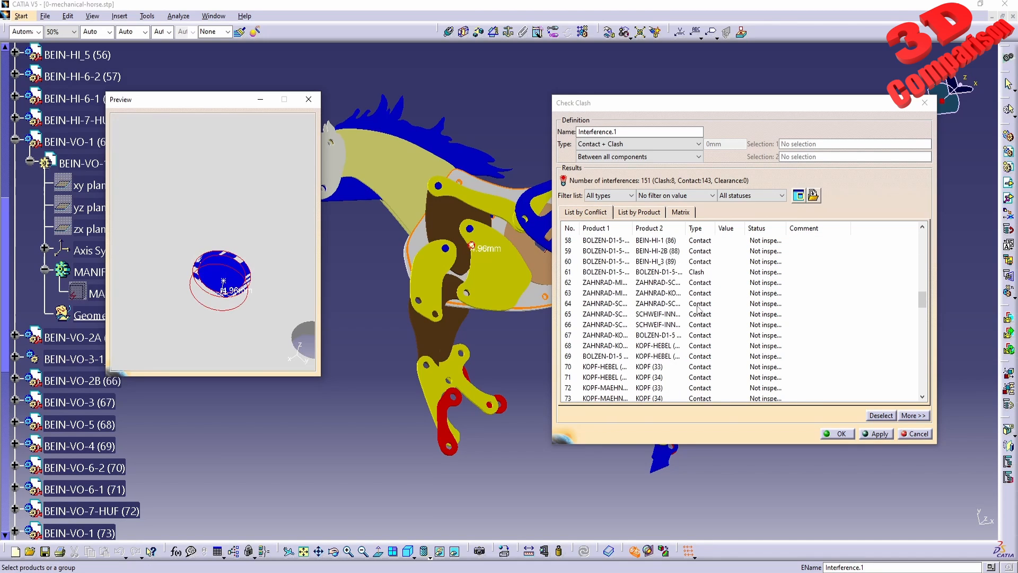
pyautogui.click(698, 273)
pyautogui.moveTo(264, 263); pyautogui.dragTo(272, 297, button='middle')
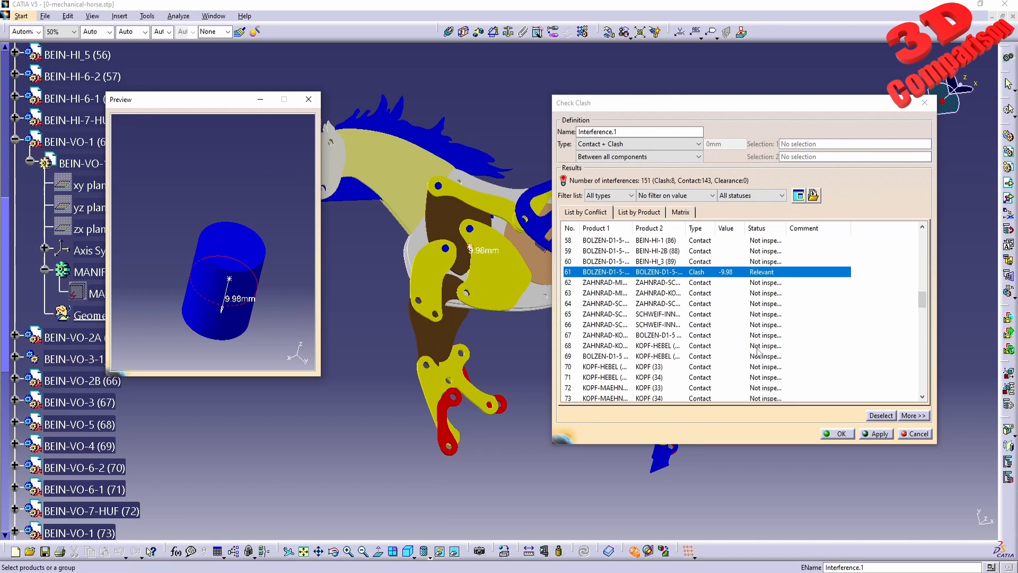
pyautogui.scroll(-3, 707, 366)
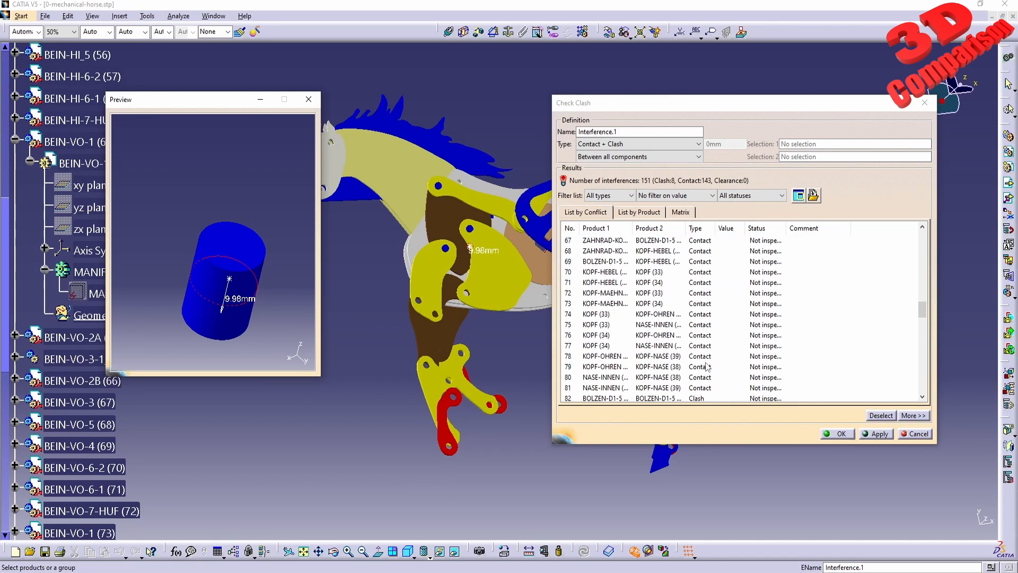
pyautogui.click(698, 399)
# Step: Preview clash 89 between BEIN-HI-1 and a BOLZEN-D1-5 bolt, locate it on the horse, and cancel the clash check
pyautogui.scroll(-5, 716, 371)
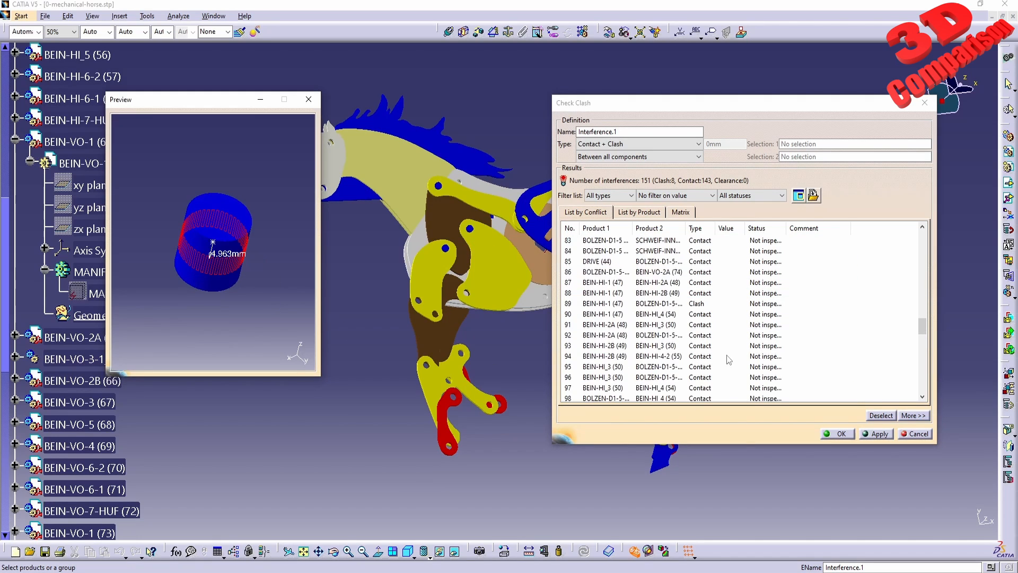
pyautogui.click(702, 306)
pyautogui.moveTo(257, 313); pyautogui.dragTo(250, 256, button='middle')
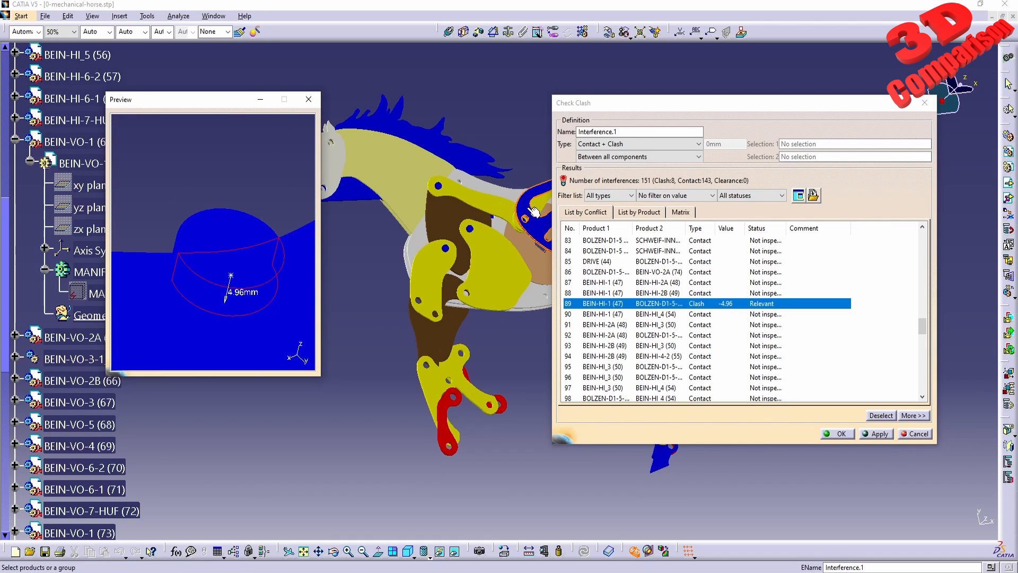
pyautogui.moveTo(532, 211); pyautogui.dragTo(416, 233, button='middle')
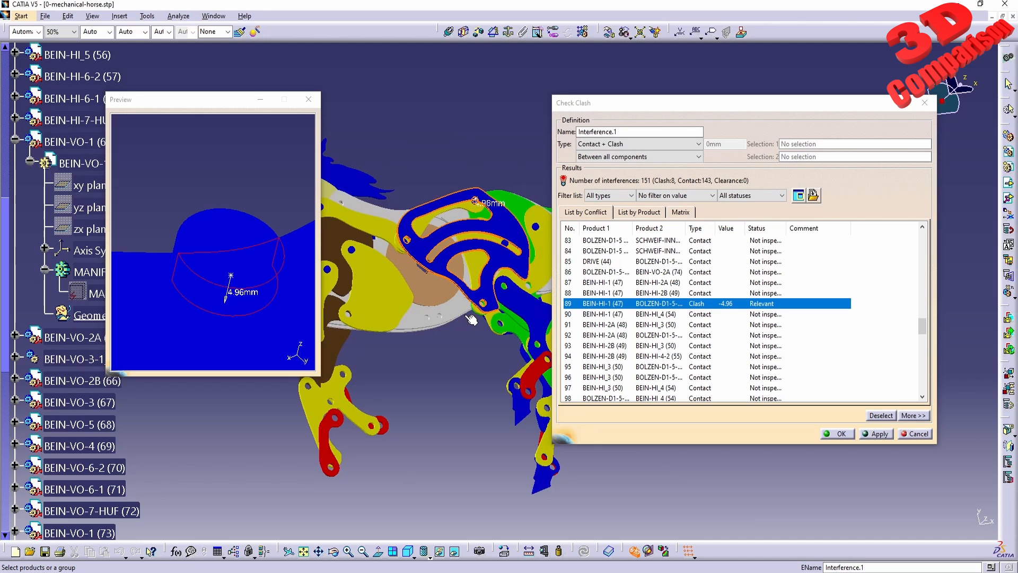
pyautogui.click(919, 434)
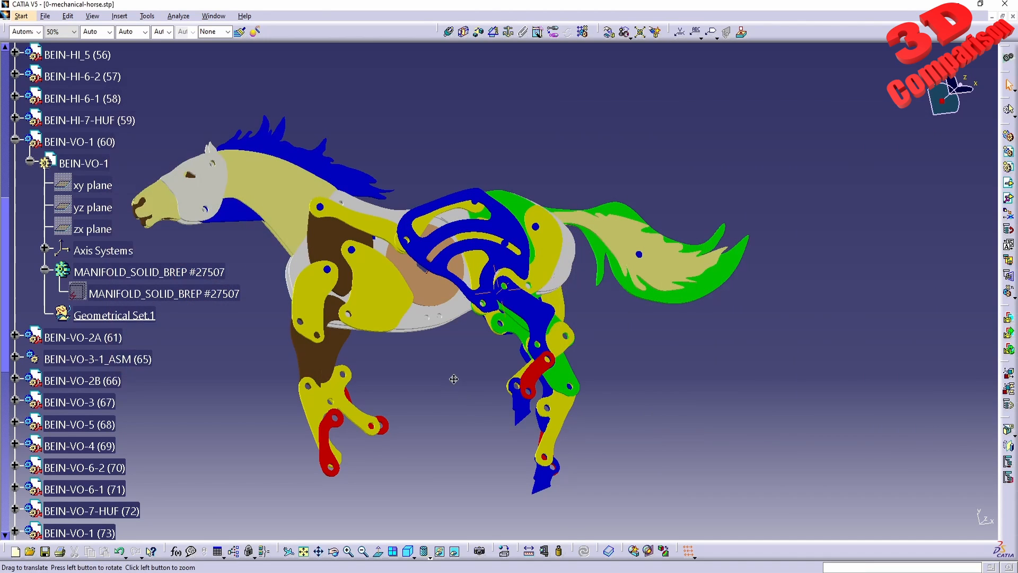
# Step: Select the green tail plate and the green hind-leg part and hide them together
pyautogui.moveTo(454, 377); pyautogui.dragTo(527, 359, button='middle')
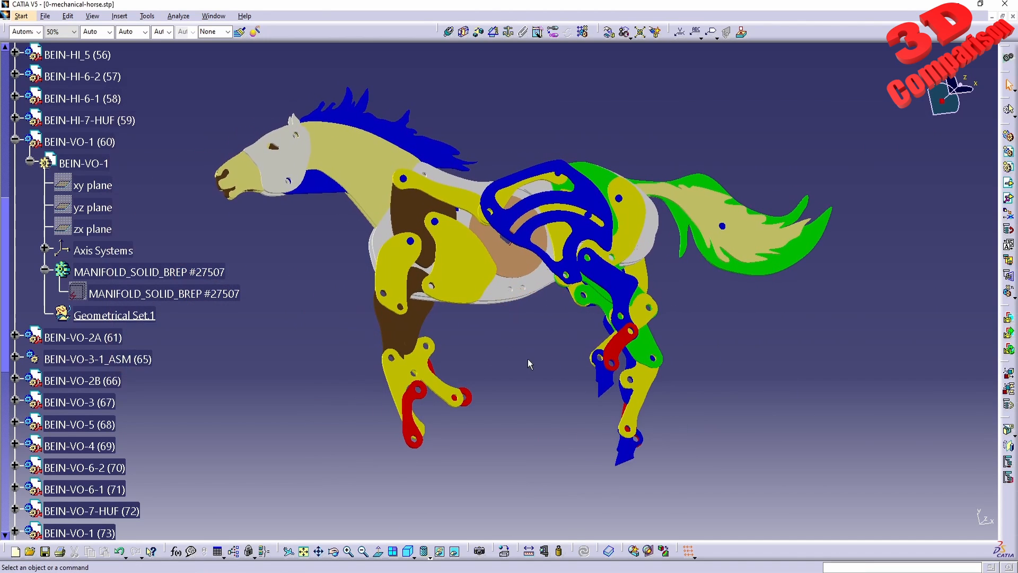
pyautogui.click(756, 274)
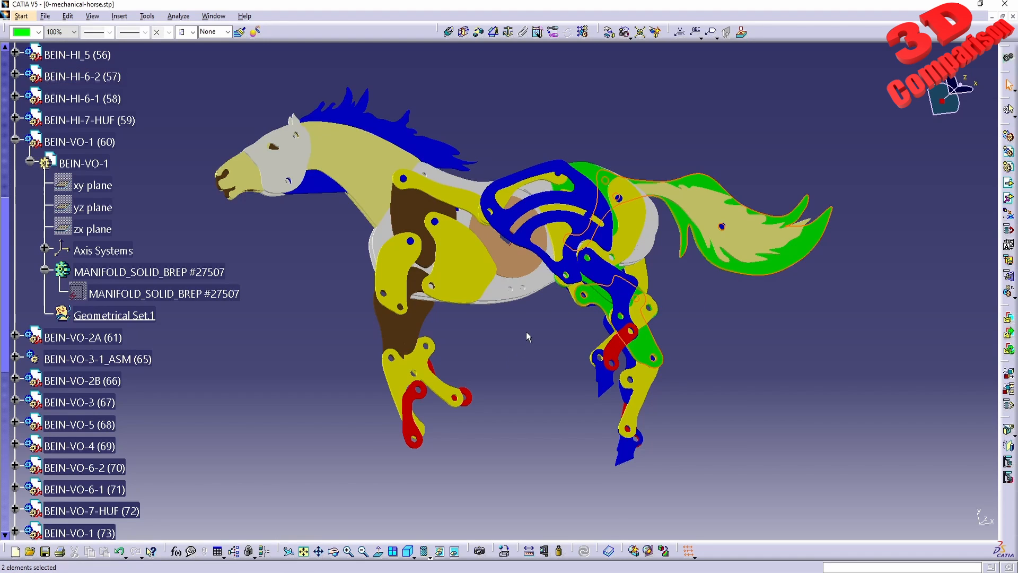
pyautogui.rightClick(601, 301)
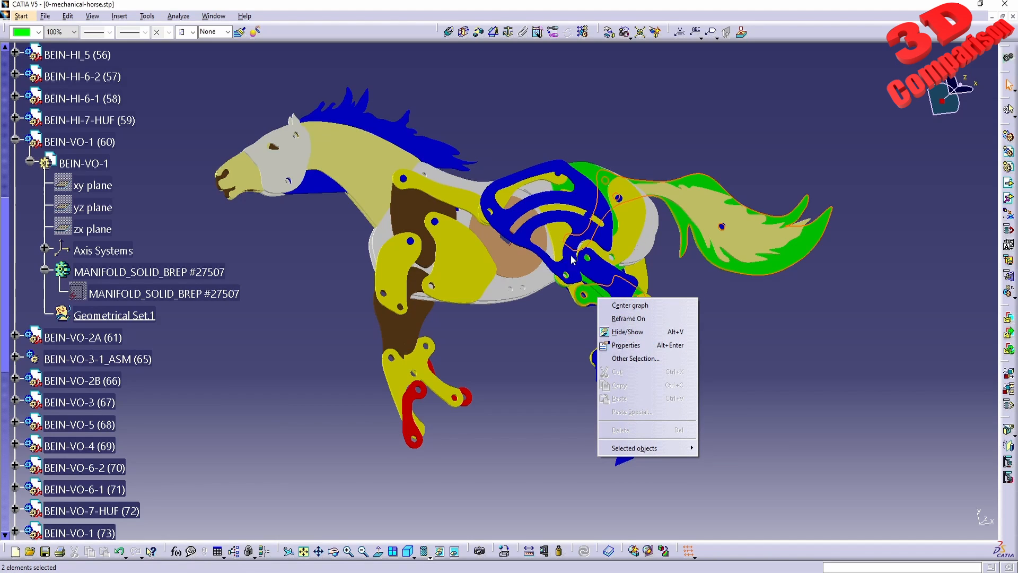
pyautogui.click(654, 332)
# Step: Select the yellow front-leg plates, including BEIN-VO-2A, 2B, 3 and 6-2, together with the beige neck plate, and hide them
pyautogui.moveTo(474, 259); pyautogui.dragTo(463, 315, button='middle')
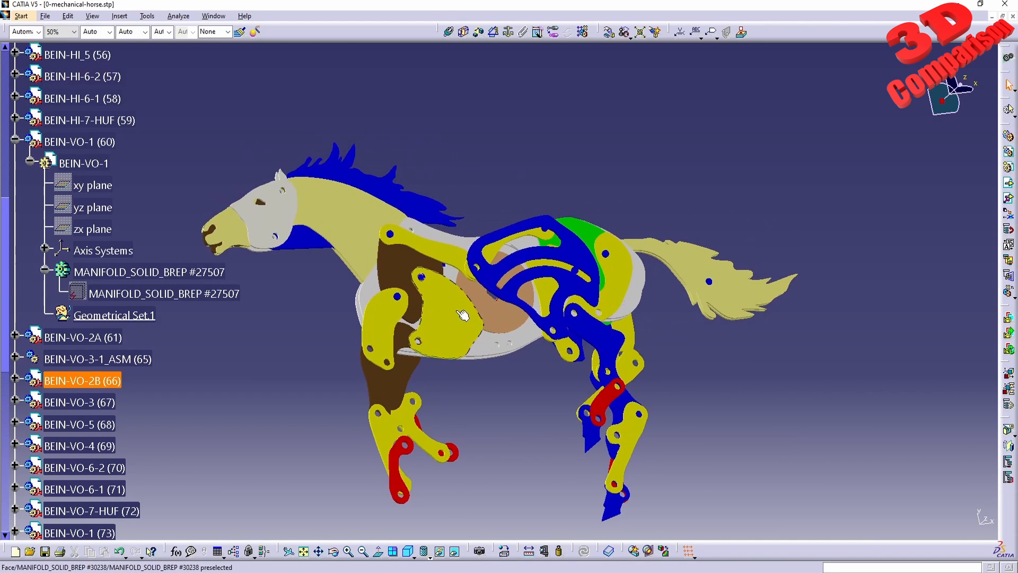
pyautogui.click(449, 313)
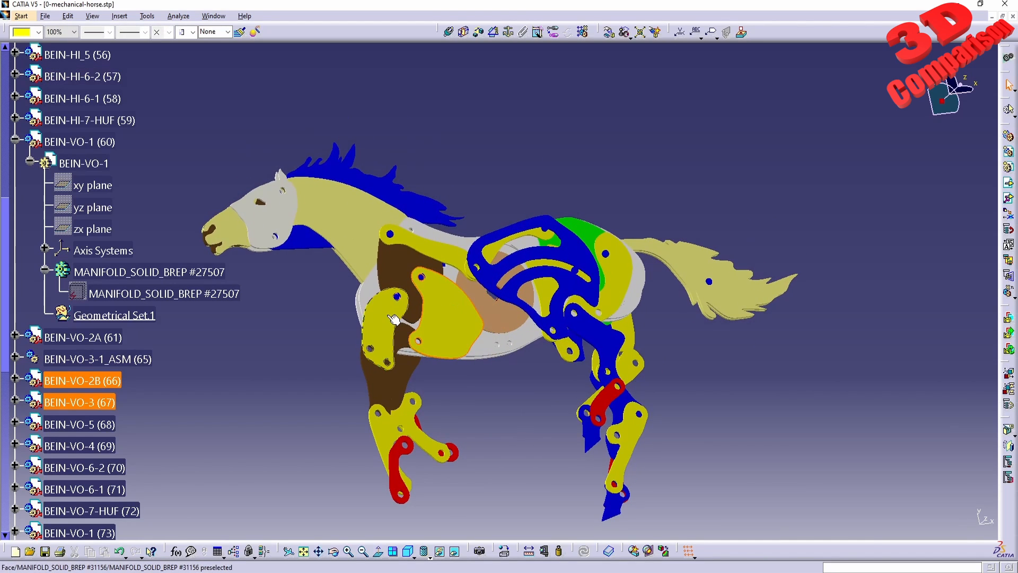
pyautogui.keyDown('ctrl'); pyautogui.click(362, 221); pyautogui.keyUp('ctrl')
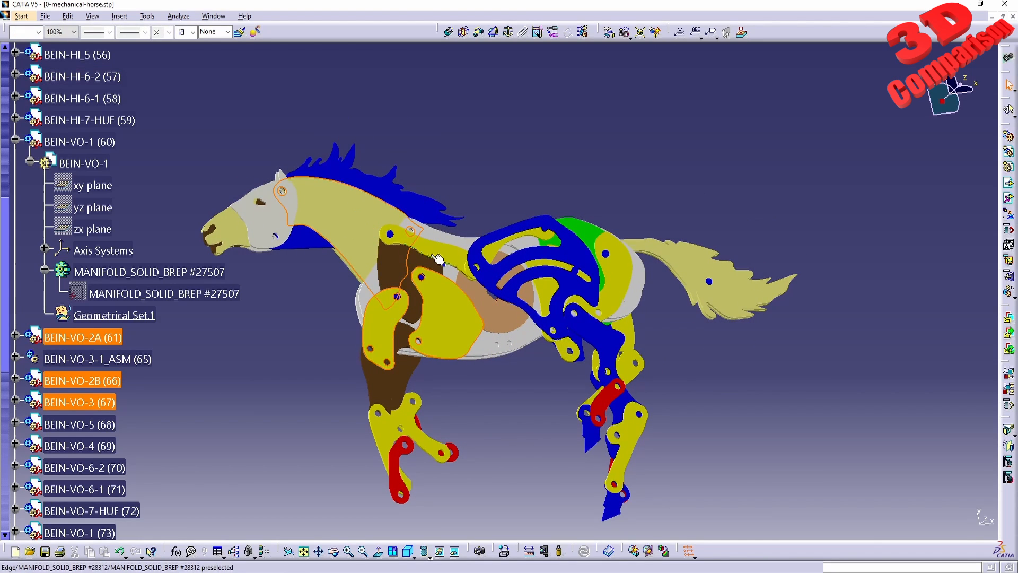
pyautogui.keyDown('ctrl'); pyautogui.click(414, 414); pyautogui.keyUp('ctrl')
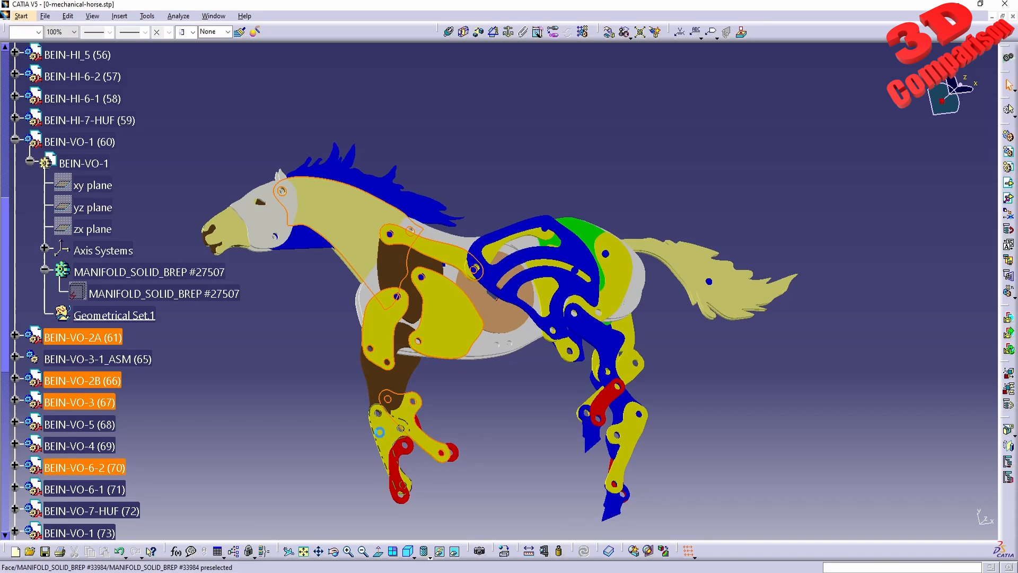
pyautogui.rightClick(460, 325)
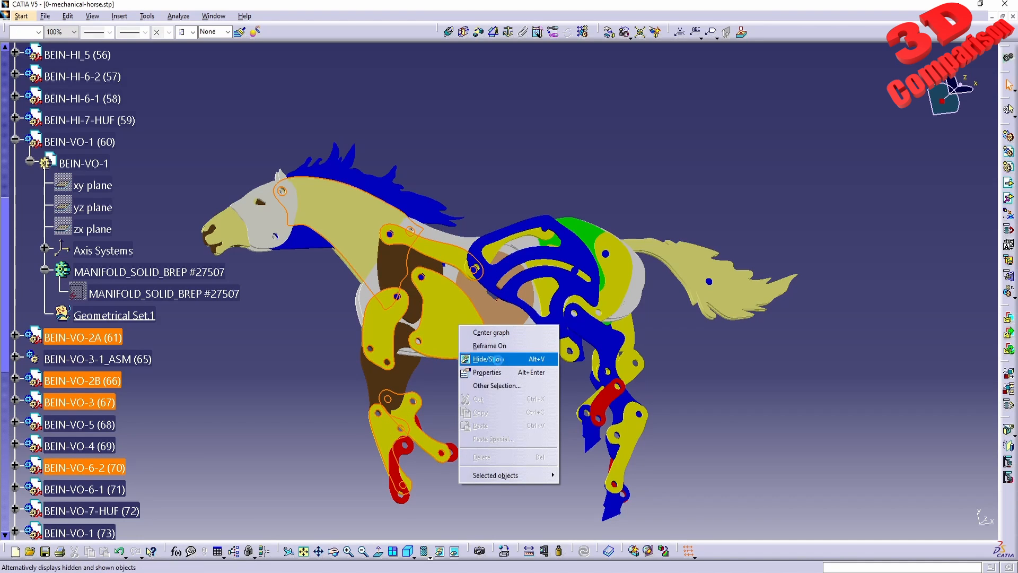
pyautogui.click(497, 359)
# Step: Swap to the hidden space, show all the hidden parts and axis systems again, and return to the visible space
pyautogui.click(454, 551)
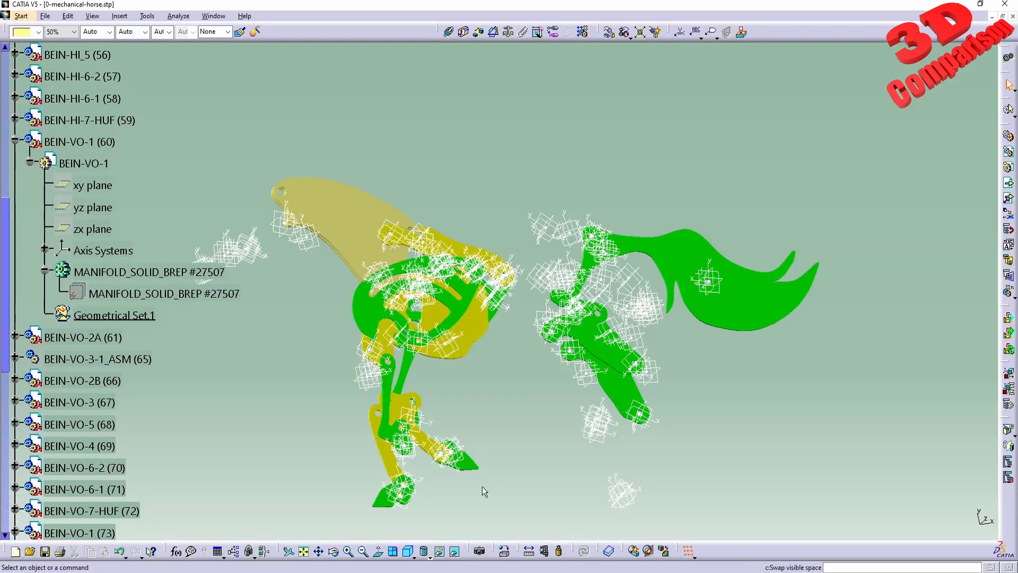
pyautogui.moveTo(482, 485); pyautogui.dragTo(438, 342, button='middle')
pyautogui.rightClick(427, 229)
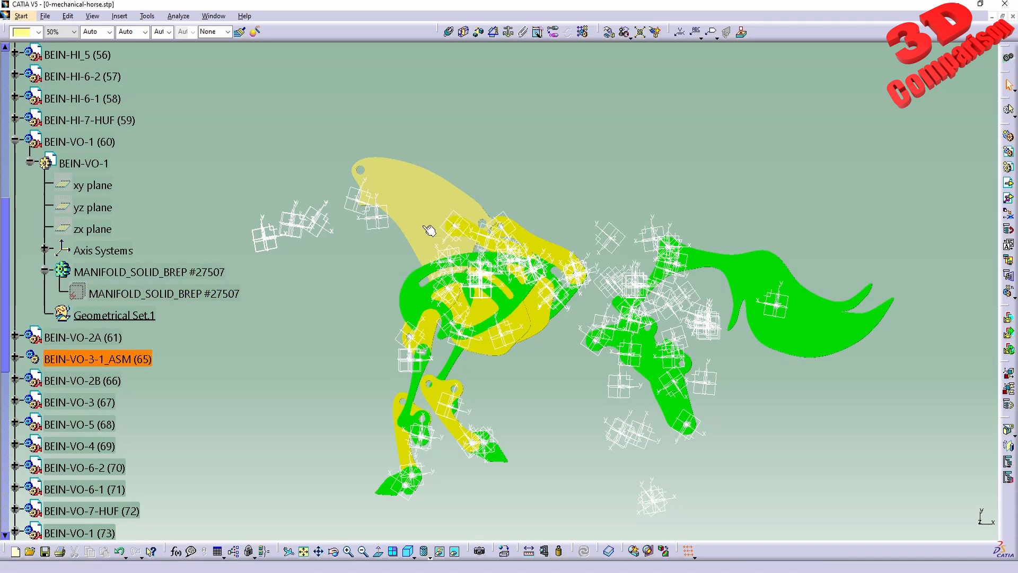
pyautogui.moveTo(371, 195); pyautogui.dragTo(356, 150, button='middle')
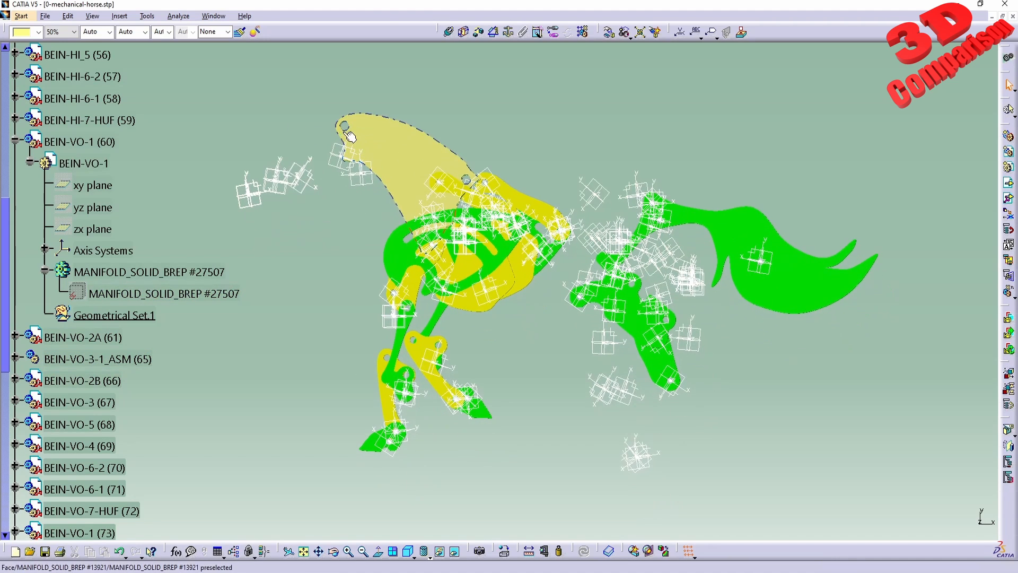
pyautogui.moveTo(224, 86); pyautogui.dragTo(902, 416)
pyautogui.press('space')
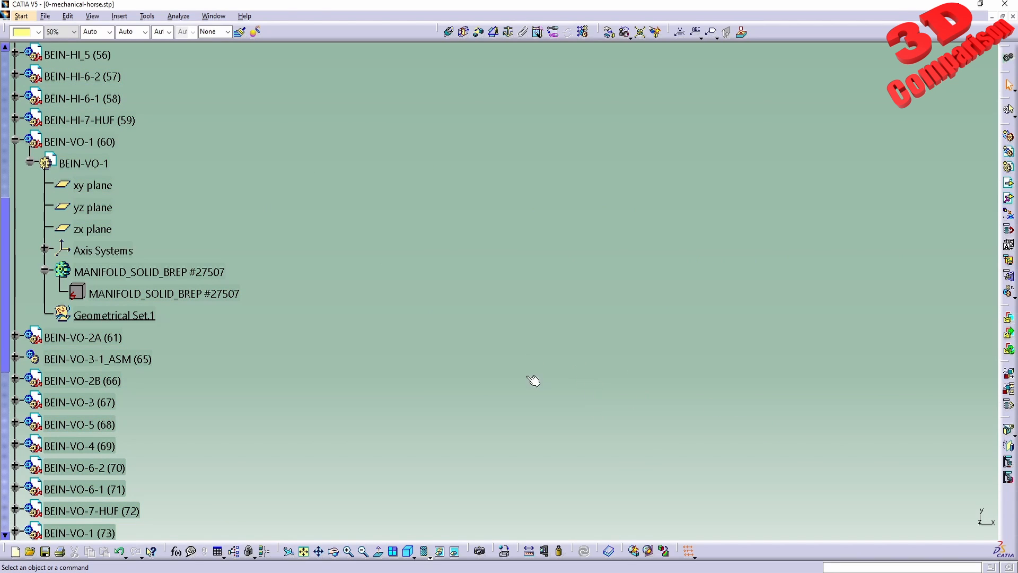
pyautogui.click(454, 551)
pyautogui.moveTo(527, 420); pyautogui.dragTo(497, 372, button='middle')
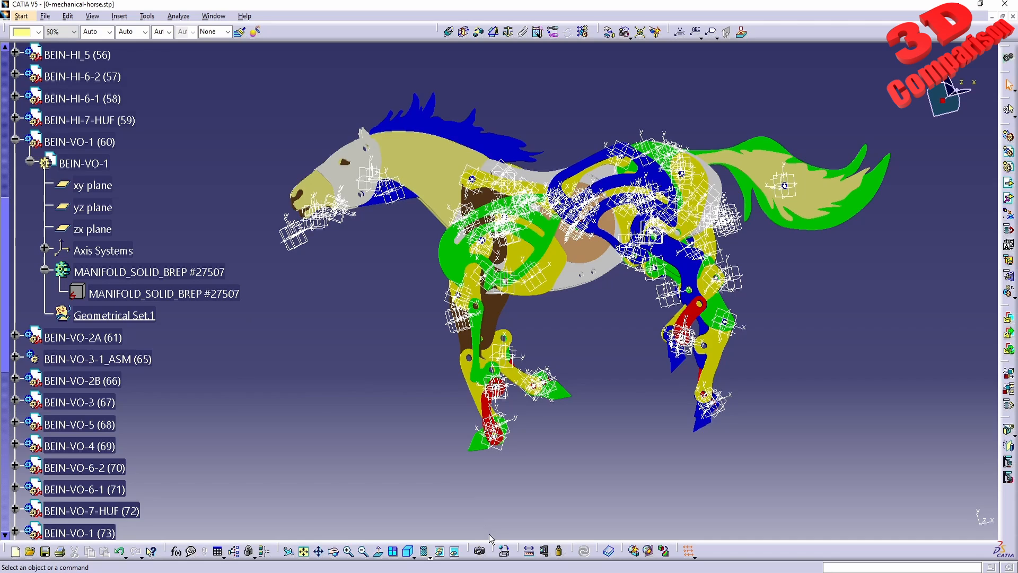
# Step: Try rectangular selections around the front leg, the head and neck, and the hind leg
pyautogui.moveTo(499, 534); pyautogui.dragTo(63, 267)
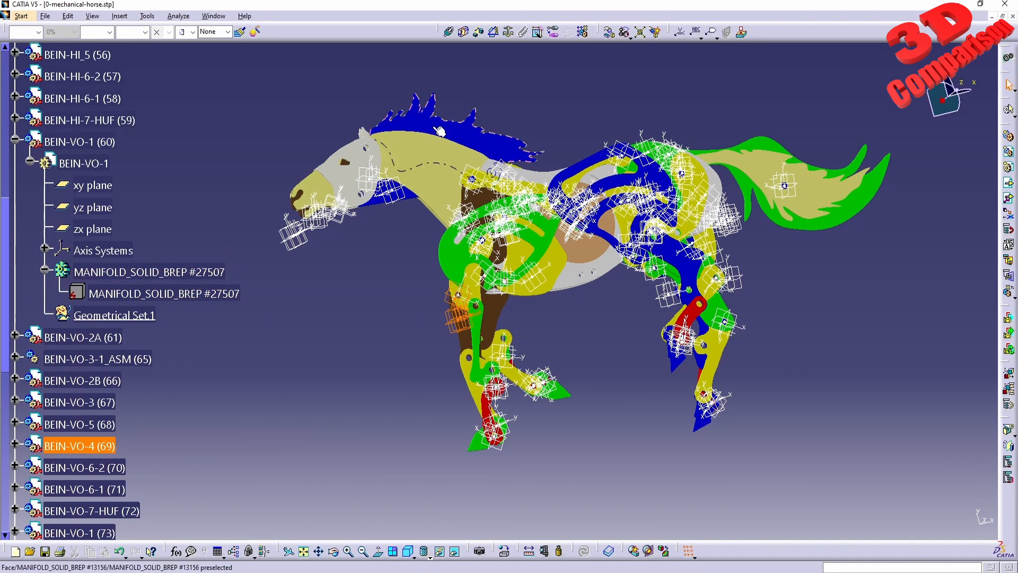
pyautogui.moveTo(541, 48); pyautogui.dragTo(27, 300)
pyautogui.moveTo(638, 537); pyautogui.dragTo(998, 314)
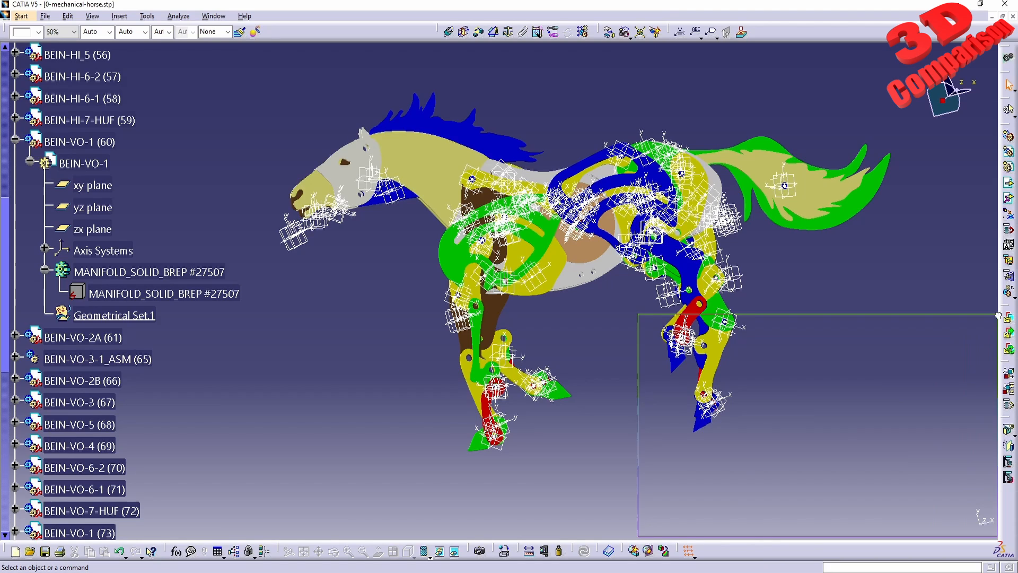
pyautogui.moveTo(998, 315); pyautogui.dragTo(998, 314)
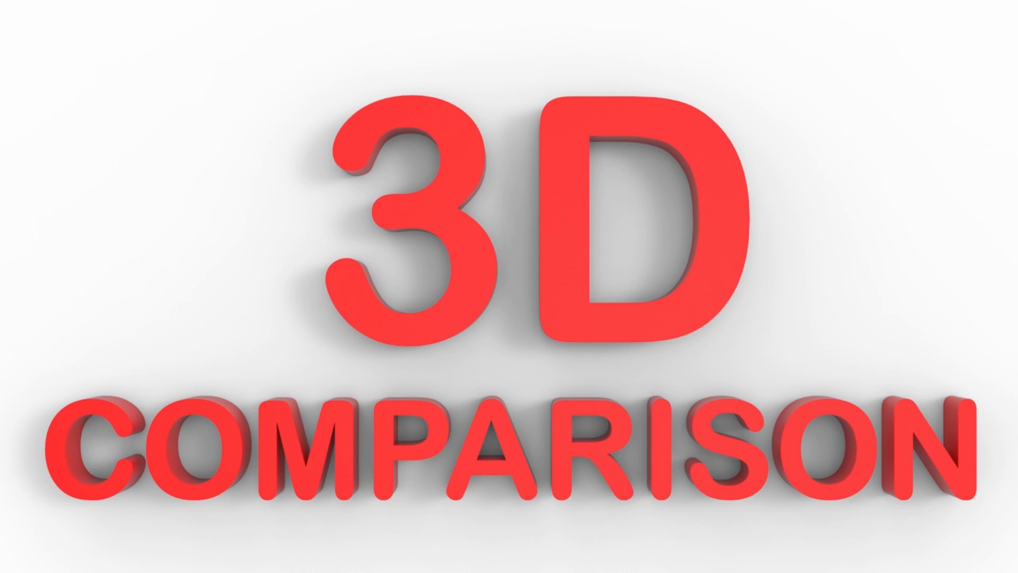